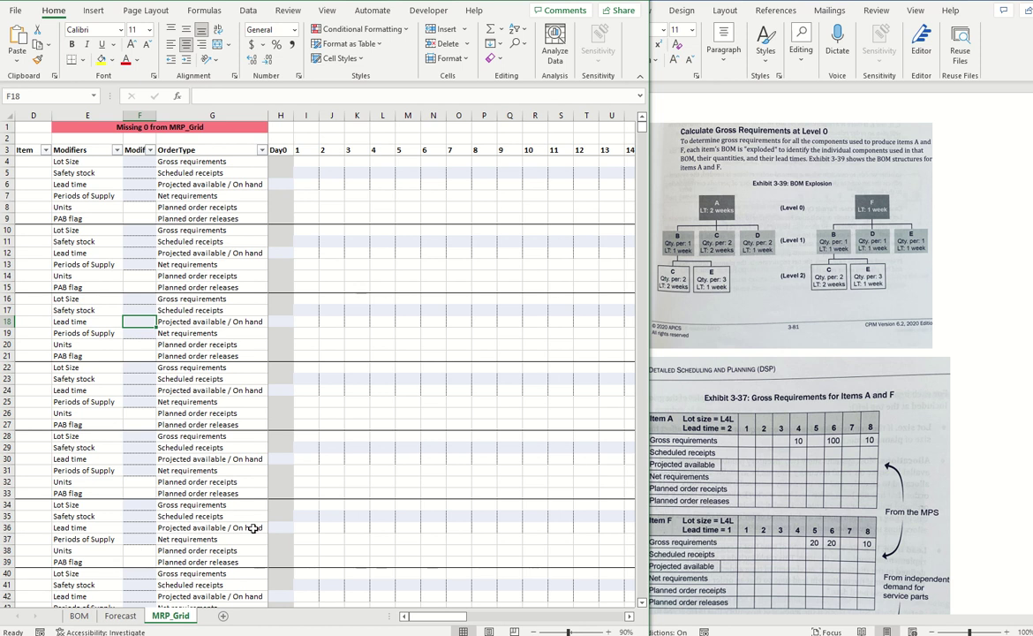
# On the BOM sheet, enter A as the parent item in the first three rows of the table, D6 to D8
pyautogui.click(78, 616)
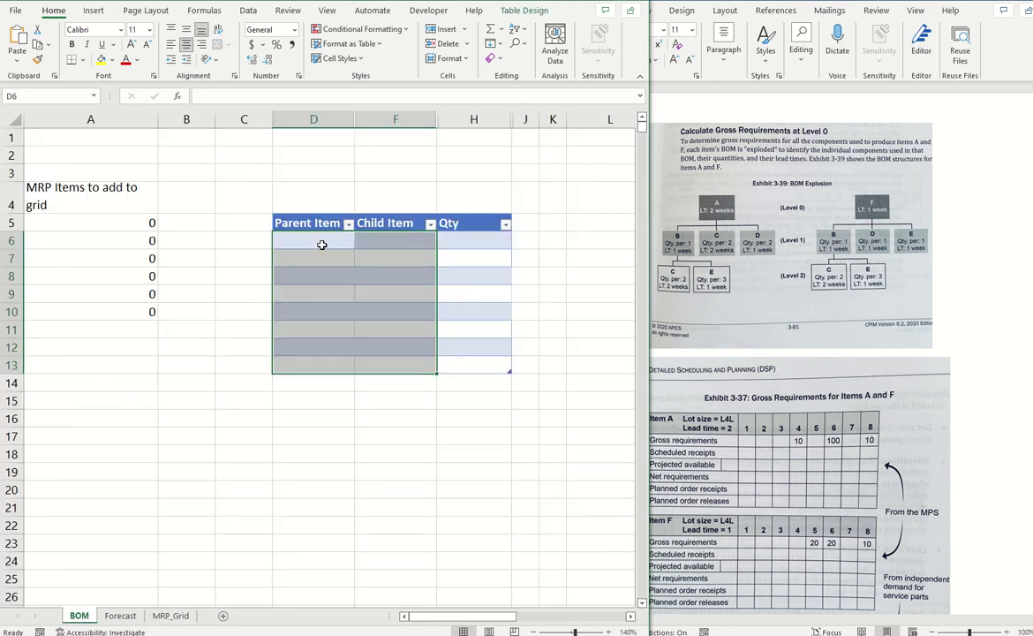
pyautogui.click(321, 244)
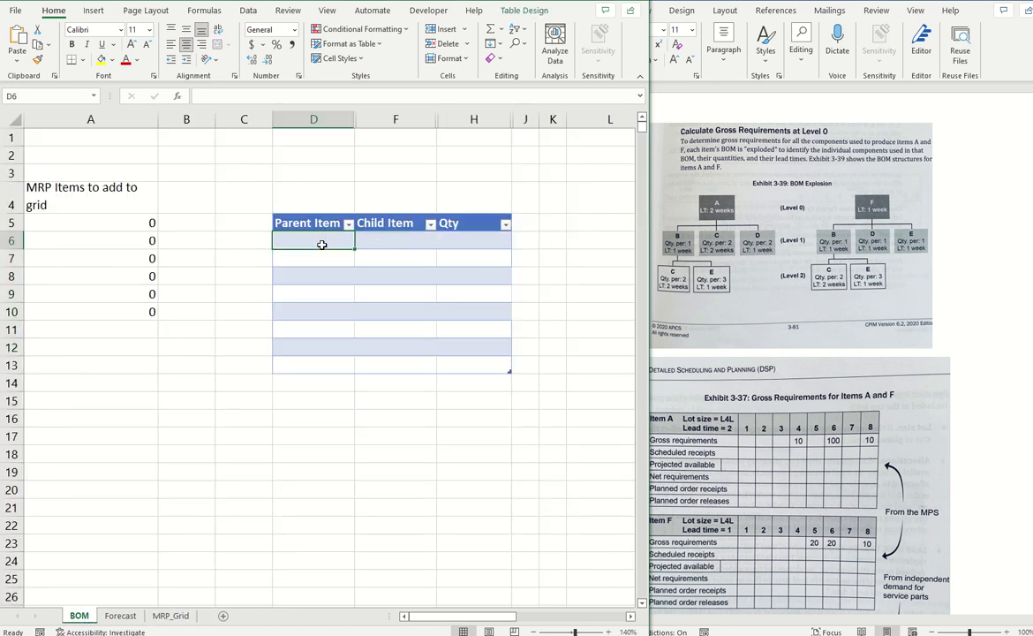
pyautogui.write('A')
pyautogui.press('Return')
pyautogui.write('A')
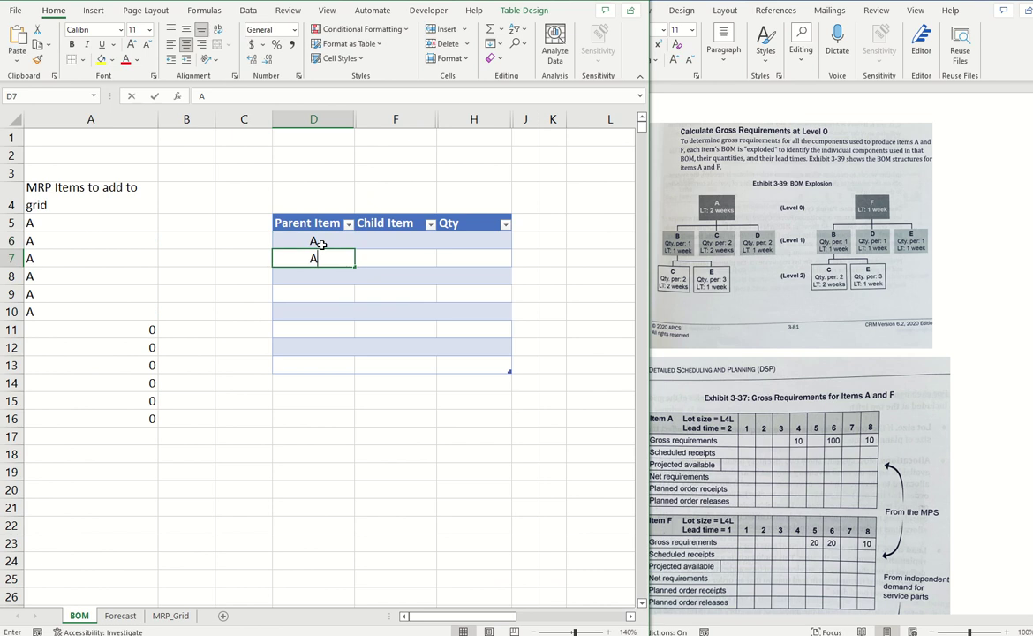
pyautogui.press('Return')
pyautogui.write('A')
pyautogui.press('Return')
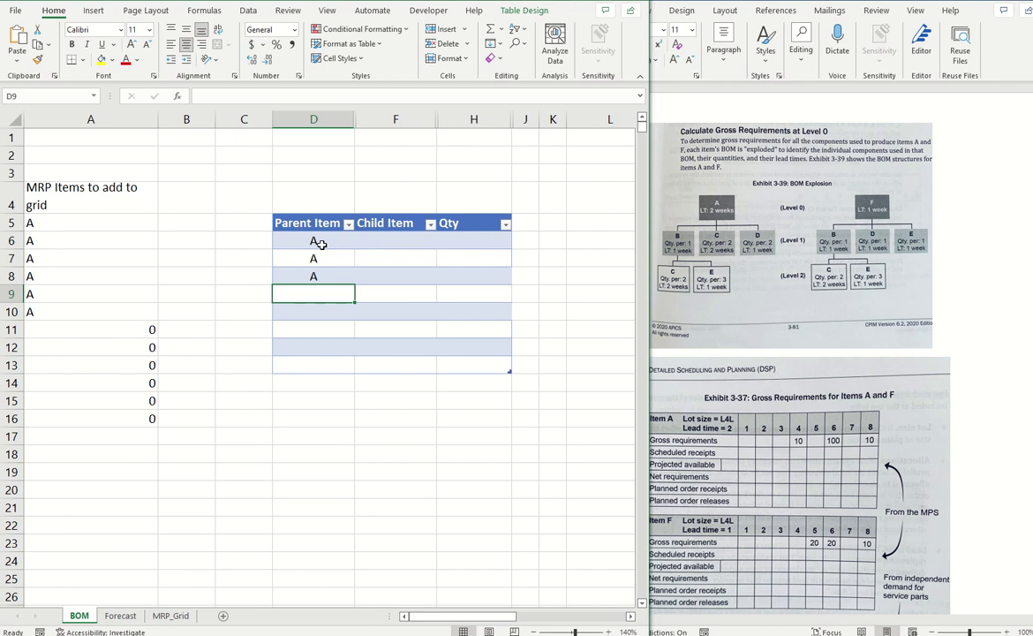
# Enter parent item F in D9 to D11 and parent item B in D12 and D13
pyautogui.write('F')
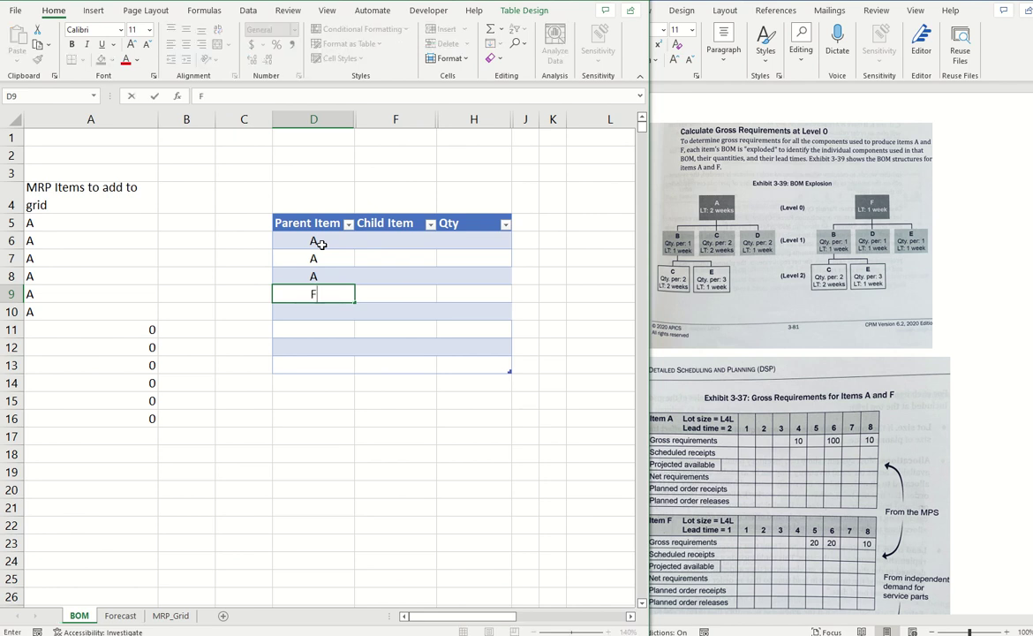
pyautogui.press('Return')
pyautogui.write('F')
pyautogui.press('Return')
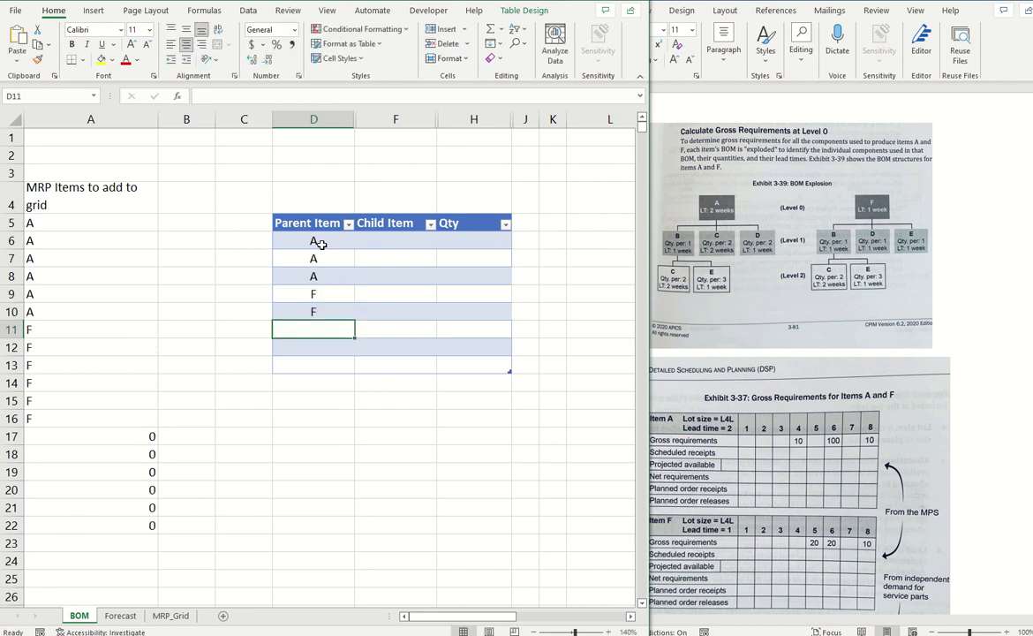
pyautogui.write('F')
pyautogui.press('Return')
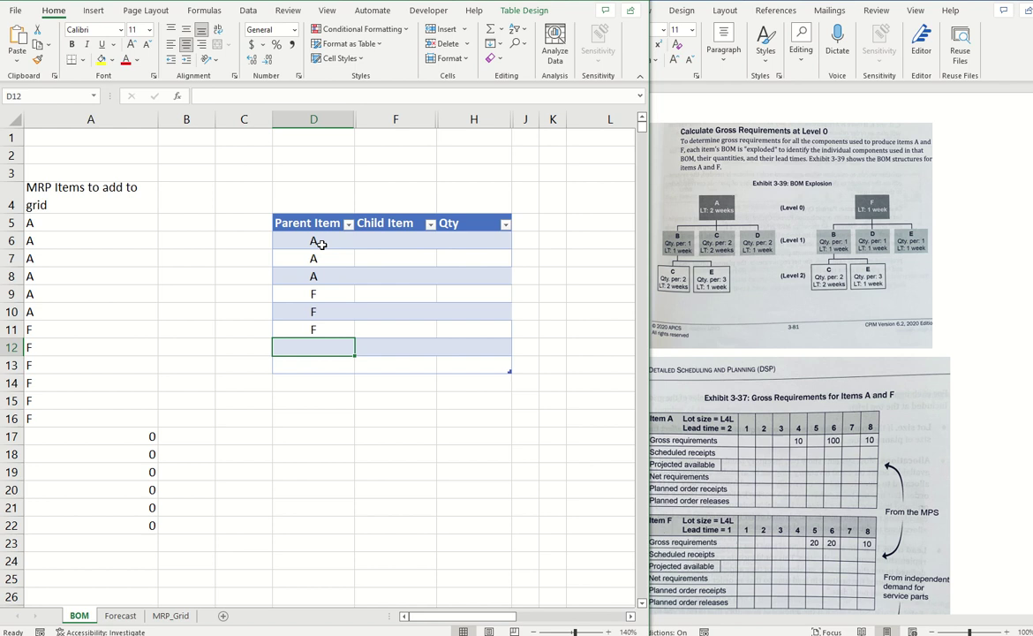
pyautogui.write('B')
pyautogui.press('Return')
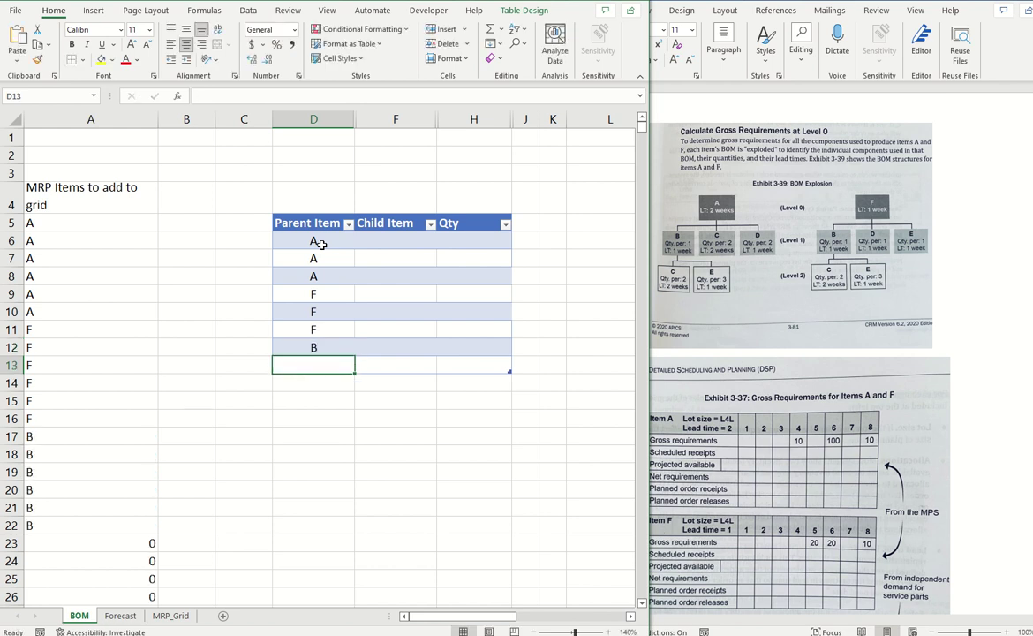
pyautogui.write('B')
pyautogui.press('Return')
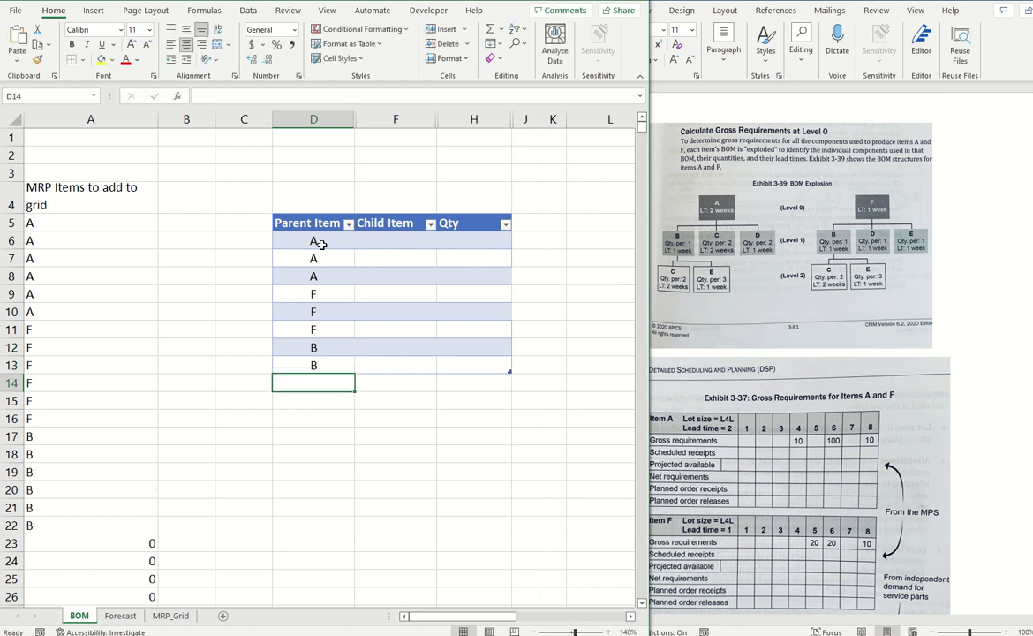
# Enter the child items B, C and D for the three rows of parent item A
pyautogui.click(387, 237)
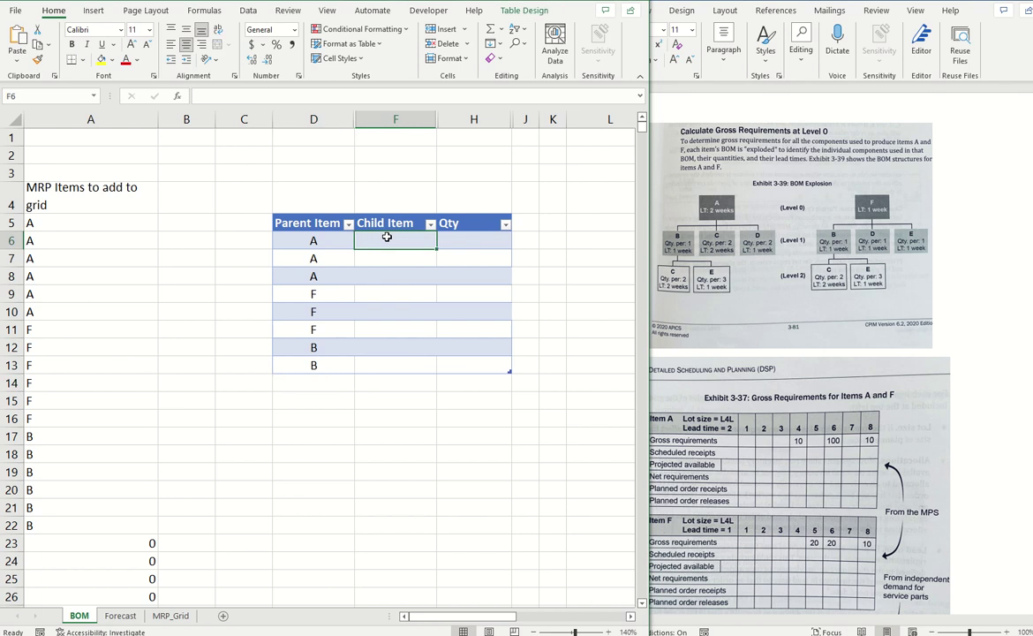
pyautogui.write('B')
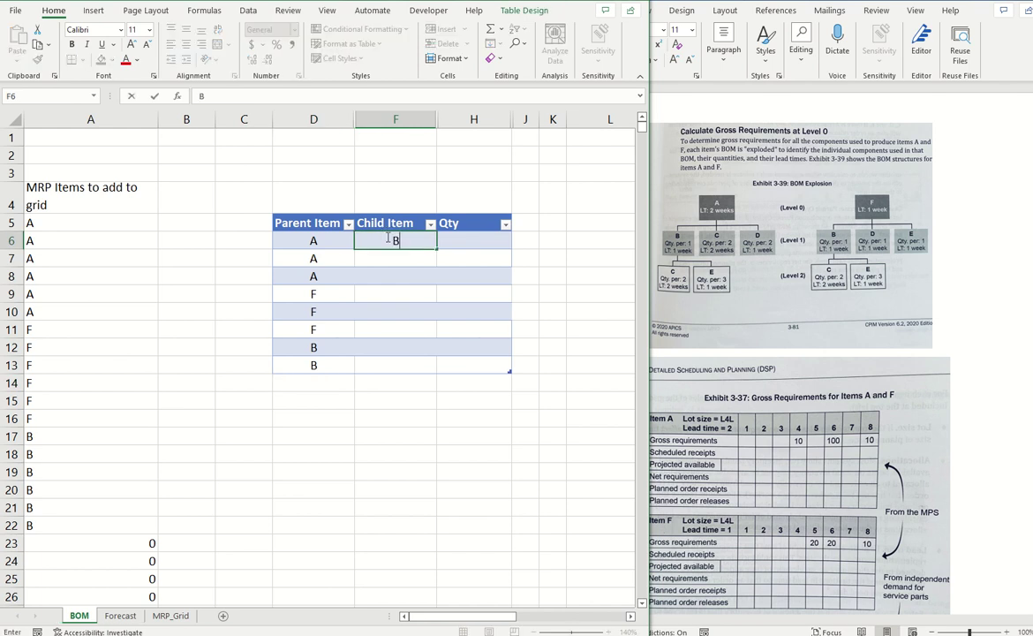
pyautogui.press('Return')
pyautogui.write('C')
pyautogui.press('Return')
pyautogui.write('D')
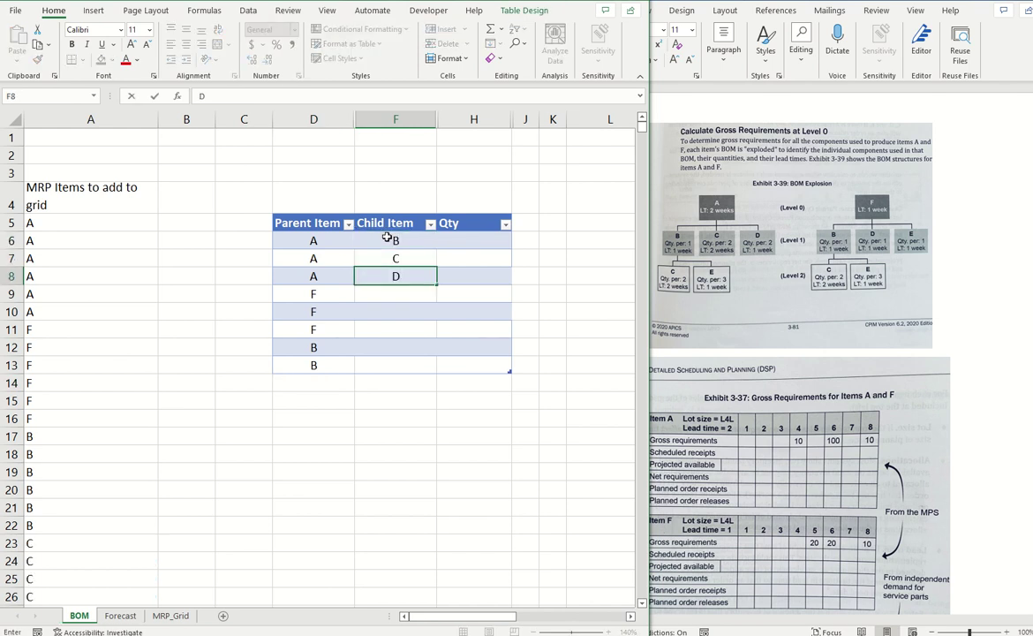
pyautogui.press('Return')
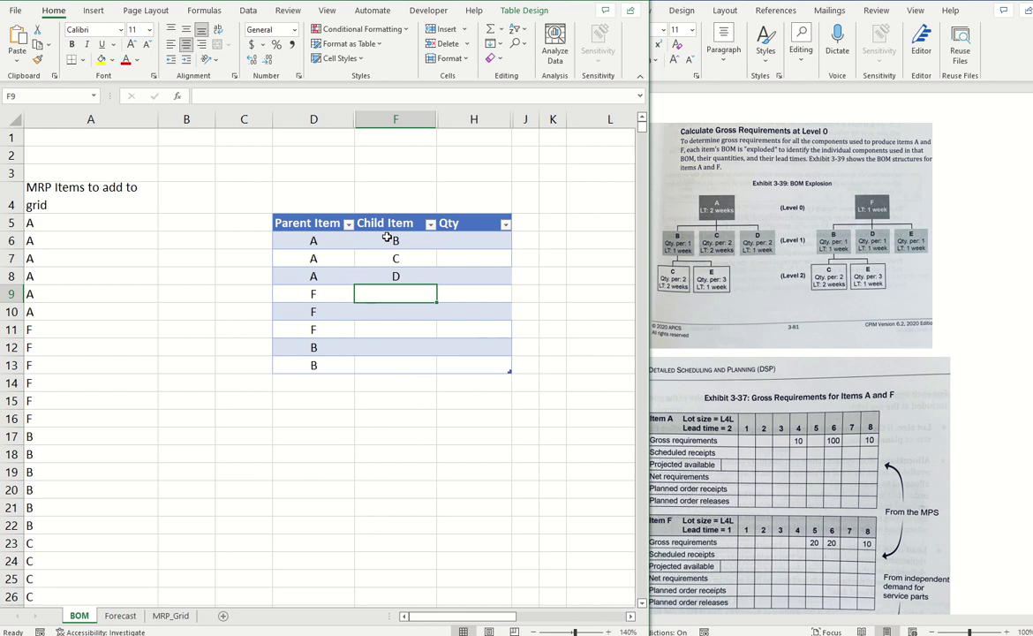
# Enter the child items B, D and E for the three rows of parent item F
pyautogui.write('B')
pyautogui.press('Return')
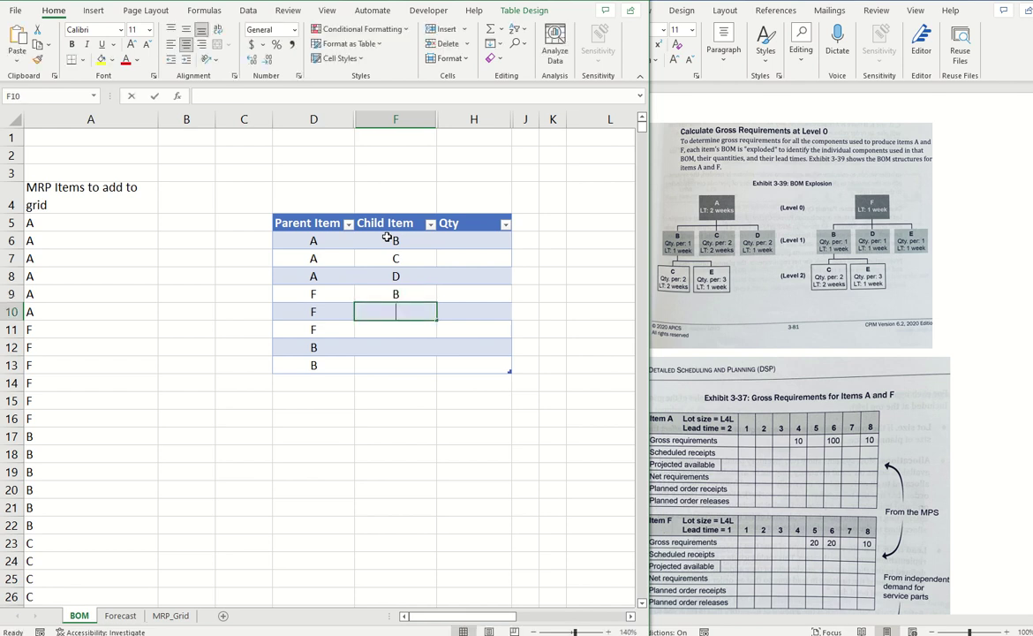
pyautogui.write('D')
pyautogui.press('Return')
pyautogui.write('E')
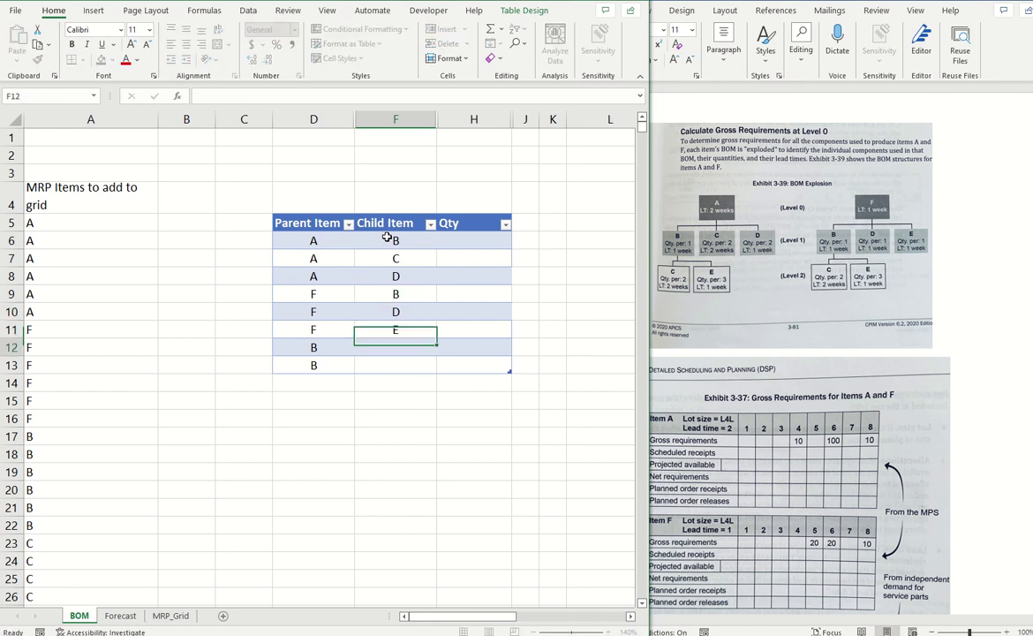
pyautogui.press('Return')
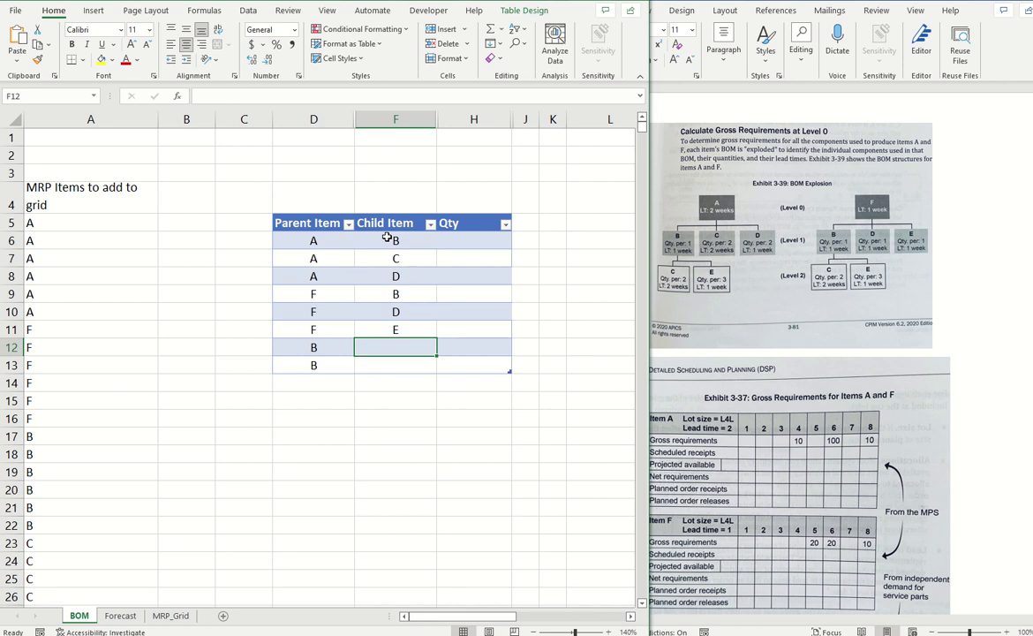
# Enter the child items C and E for the two rows of parent item B
pyautogui.write('C')
pyautogui.press('Return')
pyautogui.write('E')
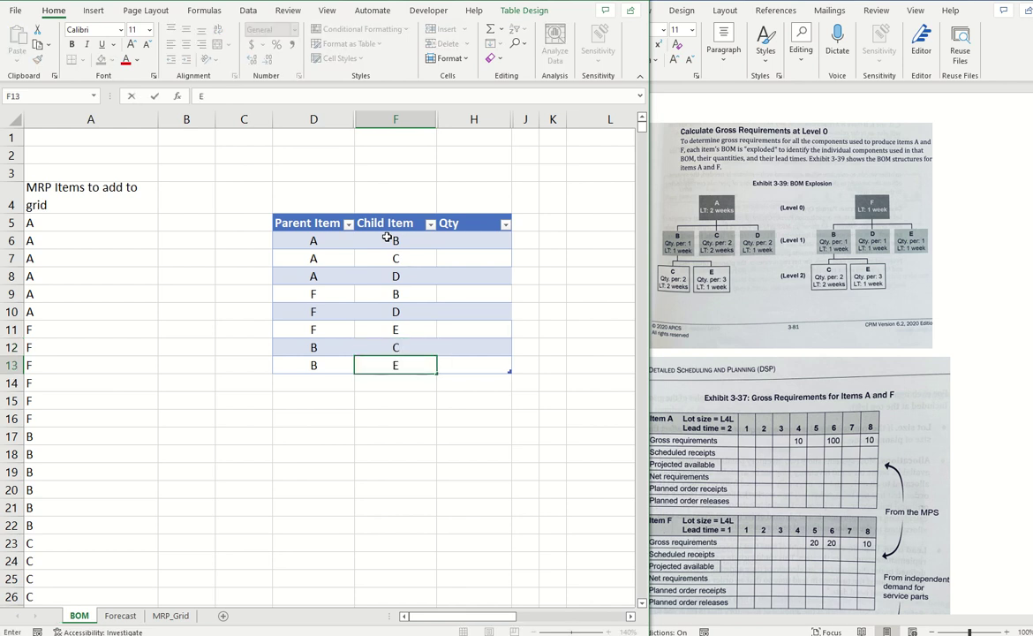
pyautogui.press('Return')
# Set the quantities for parent A's children to 1 for B, 2 for C and 2 for D
pyautogui.click(466, 238)
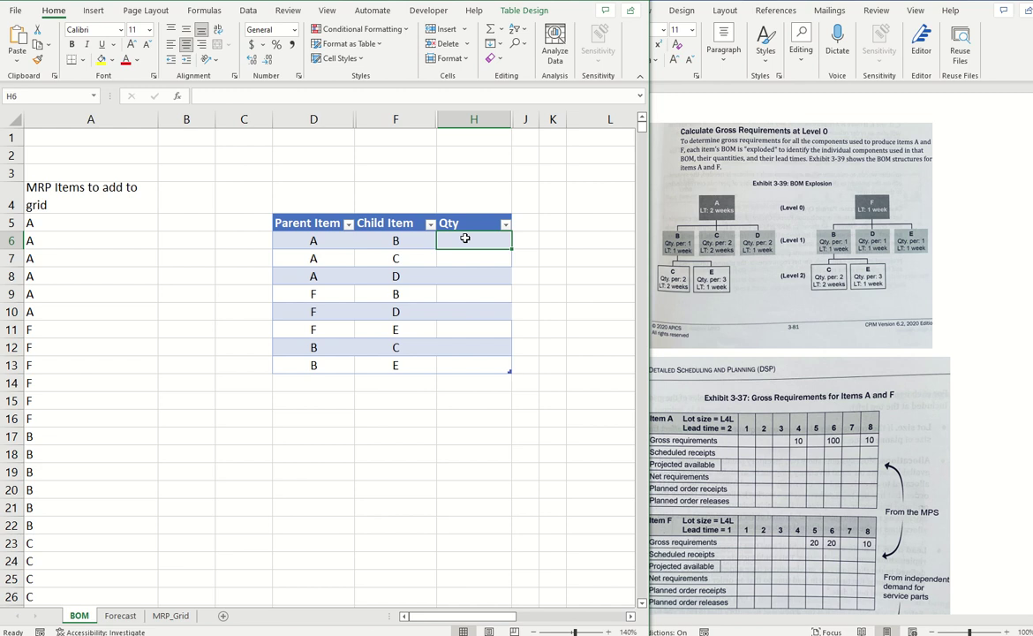
pyautogui.write('1')
pyautogui.press('Return')
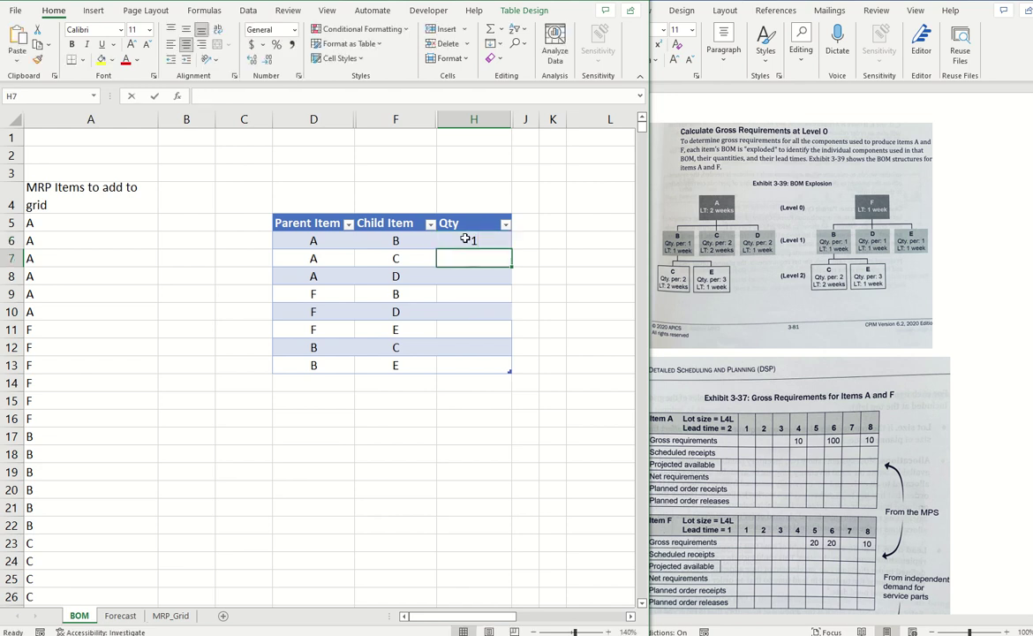
pyautogui.write('2')
pyautogui.press('Return')
pyautogui.write('2')
pyautogui.press('Return')
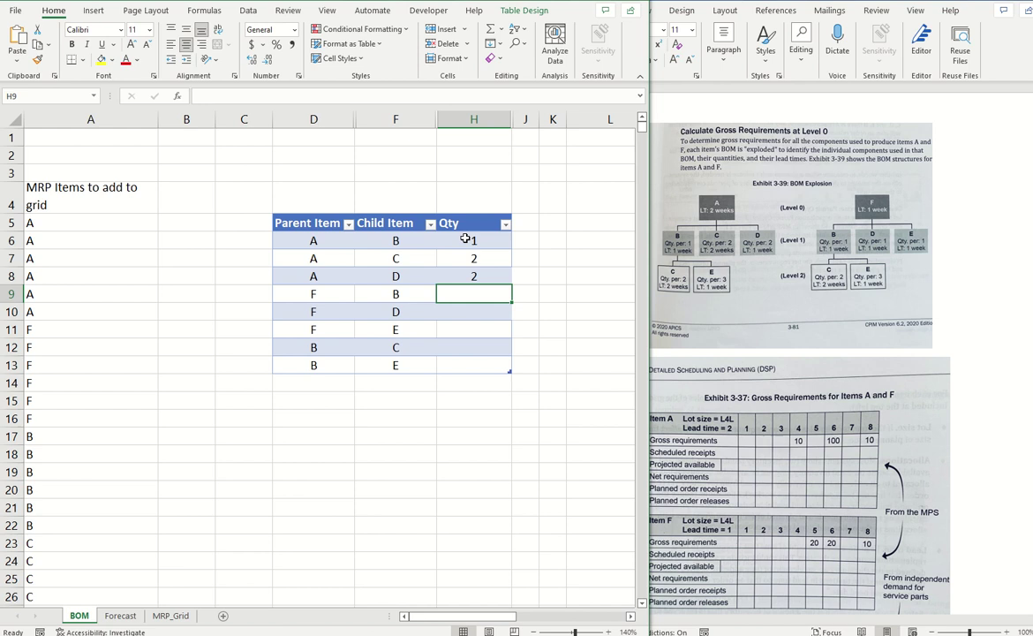
# Set the quantity to 1 for each of parent F's children B, D and E
pyautogui.write('1')
pyautogui.press('Return')
pyautogui.write('1')
pyautogui.press('Return')
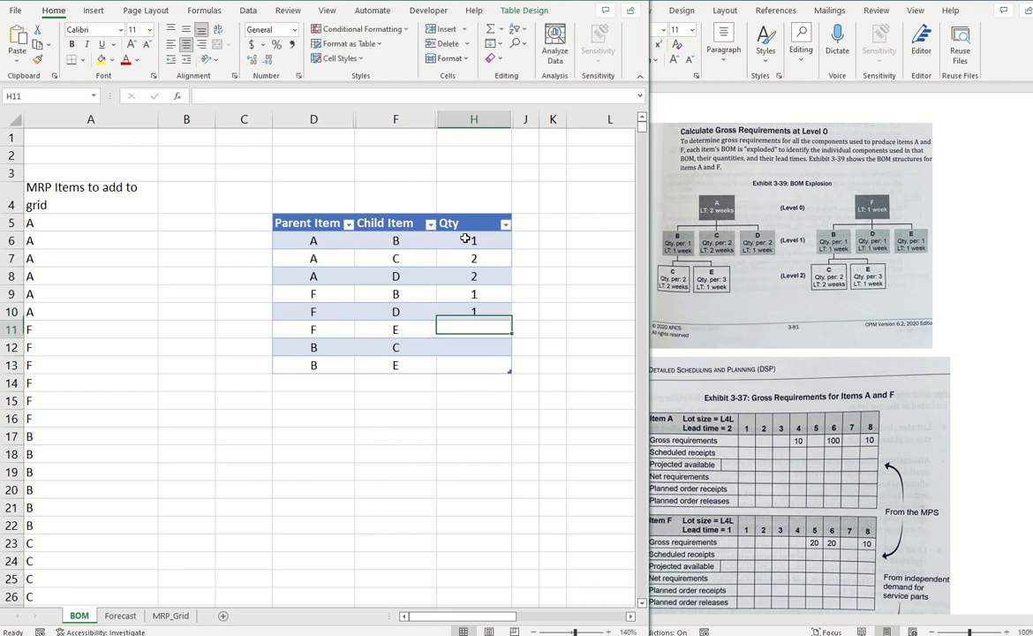
pyautogui.write('1')
pyautogui.press('Return')
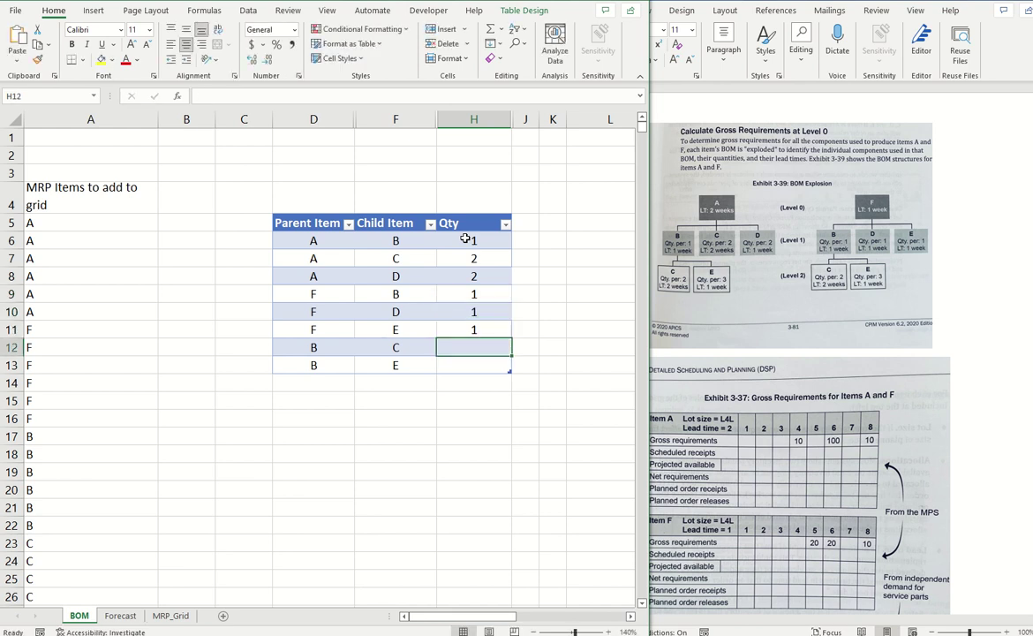
# Set the quantities for parent B's children to 2 for C and 3 for E
pyautogui.write('2')
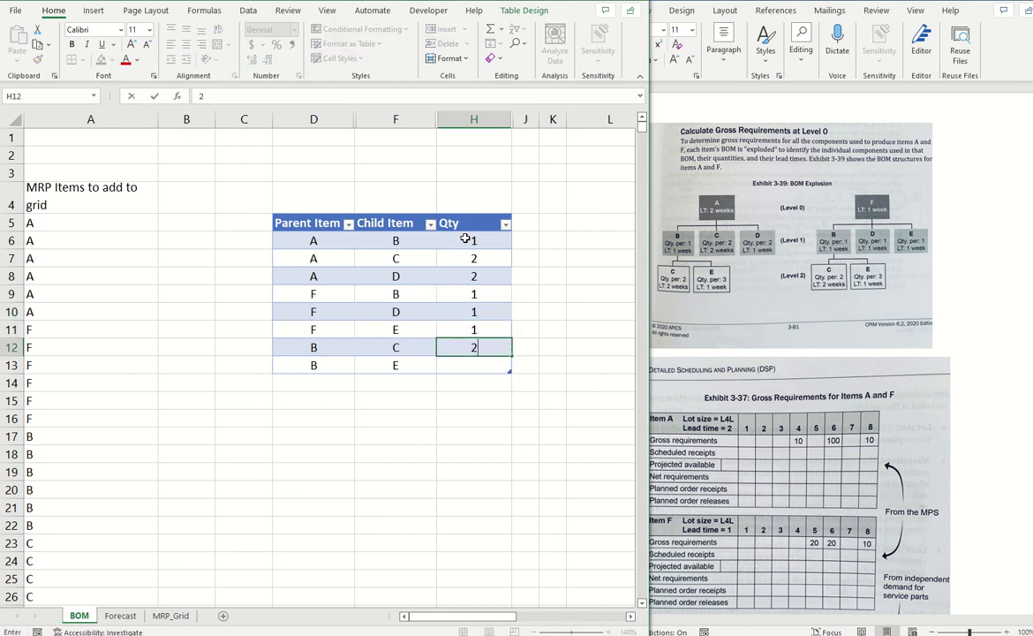
pyautogui.press('Return')
pyautogui.write('3')
pyautogui.press('Return')
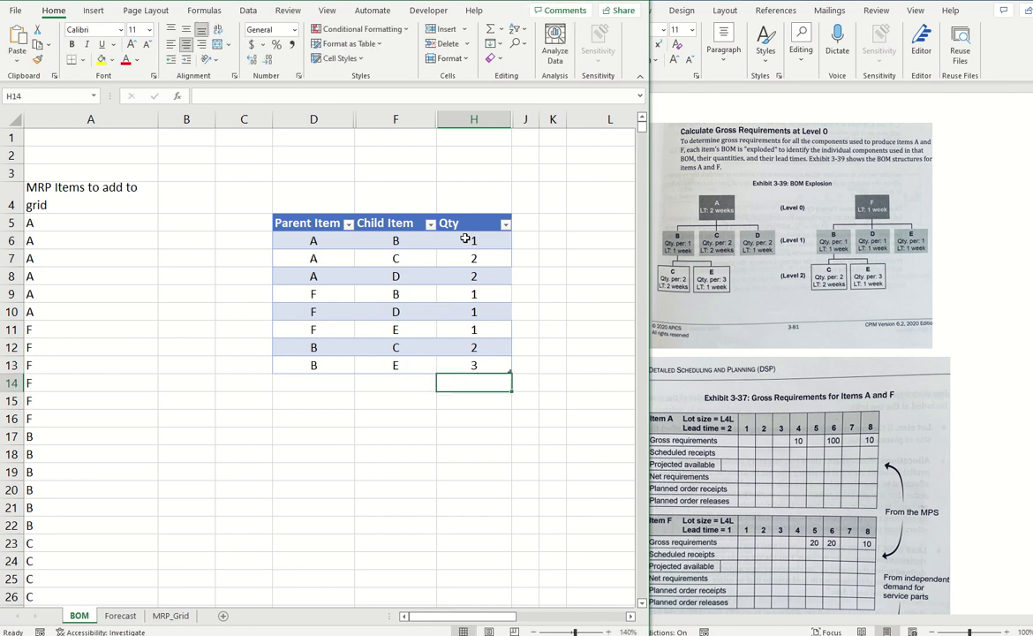
# Copy the whole list of MRP items from A5 down and paste it as values into the MRP_Grid Item column from D4
pyautogui.click(105, 222)
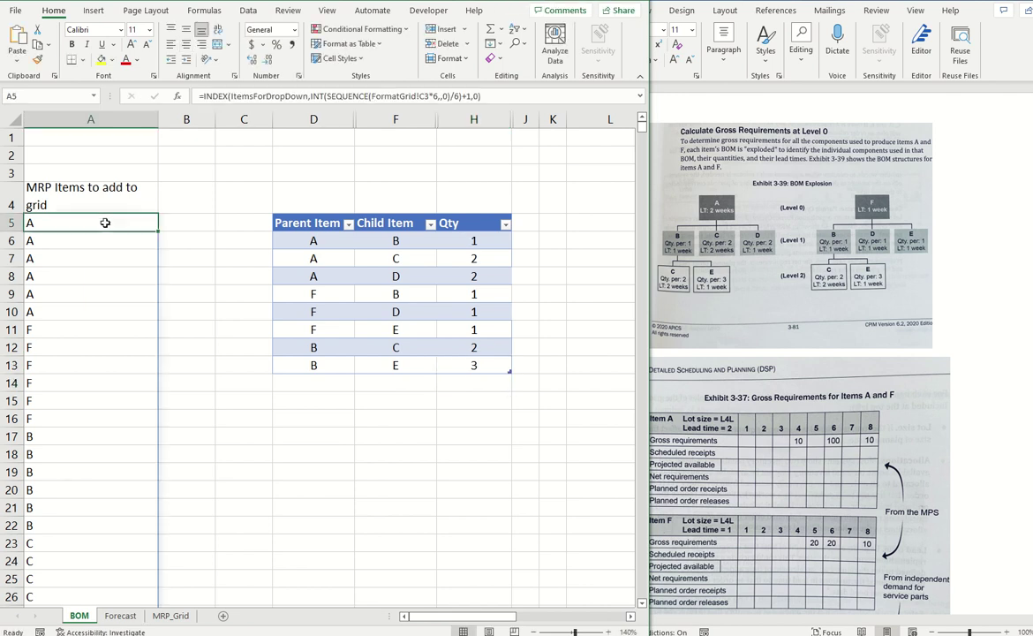
pyautogui.hotkey('ctrl', 'shift', 'Down')
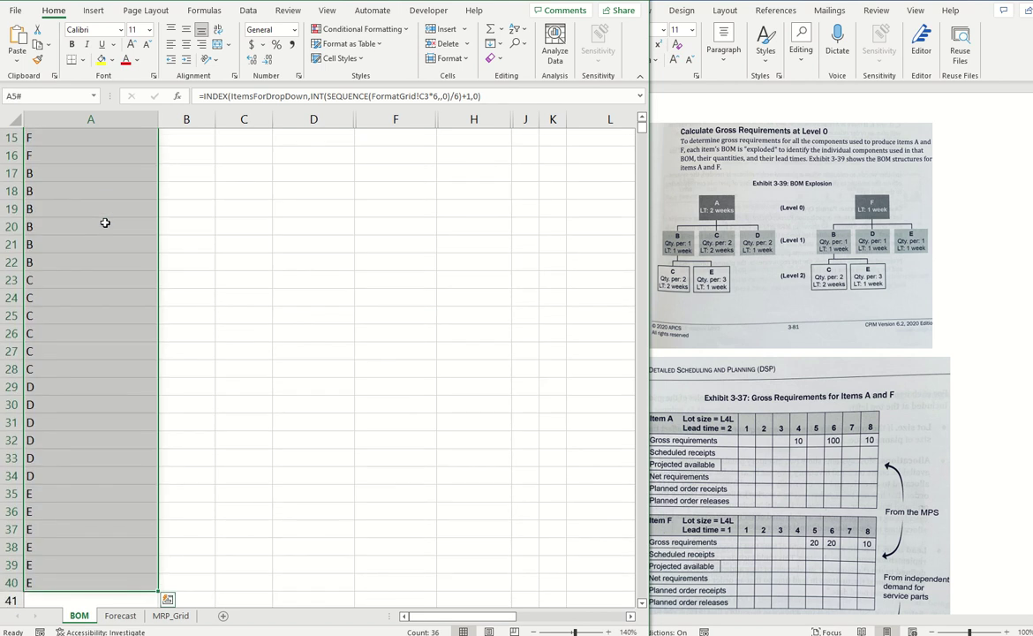
pyautogui.hotkey('ctrl', 'c')
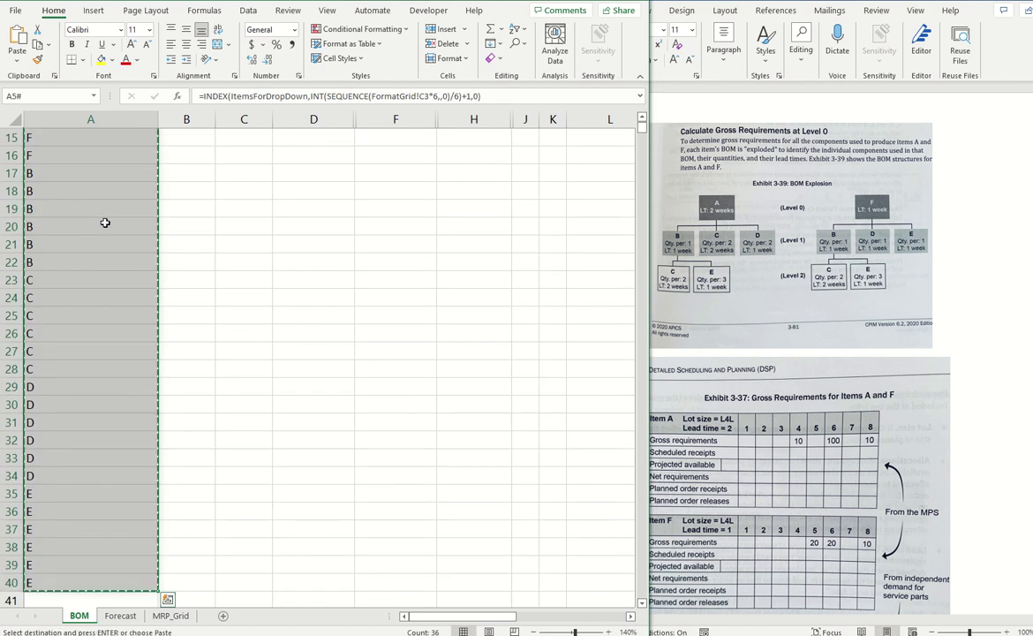
pyautogui.click(165, 619)
pyautogui.rightClick(33, 164)
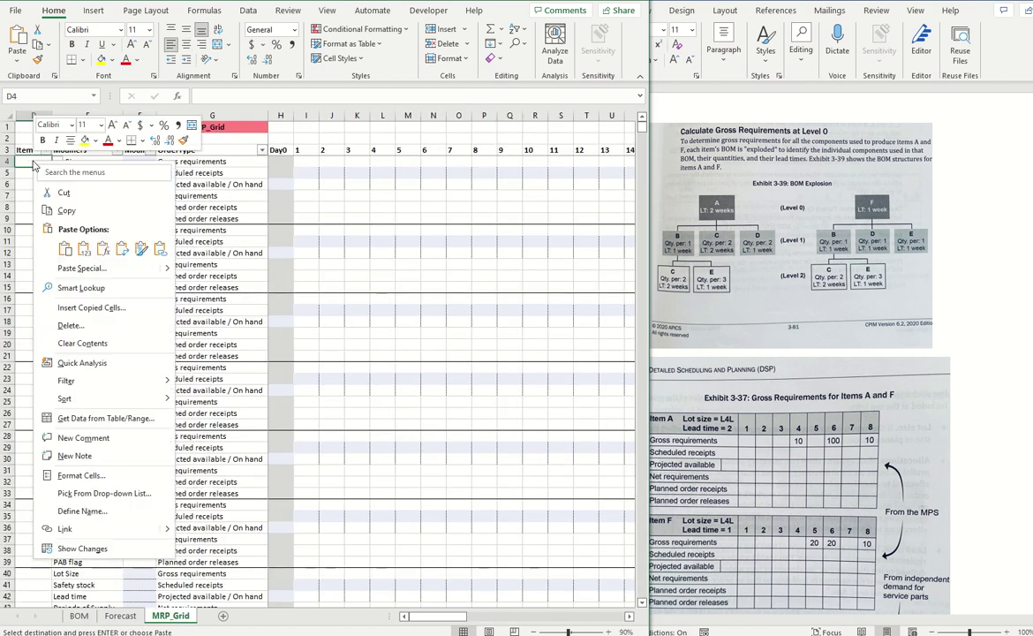
pyautogui.click(64, 248)
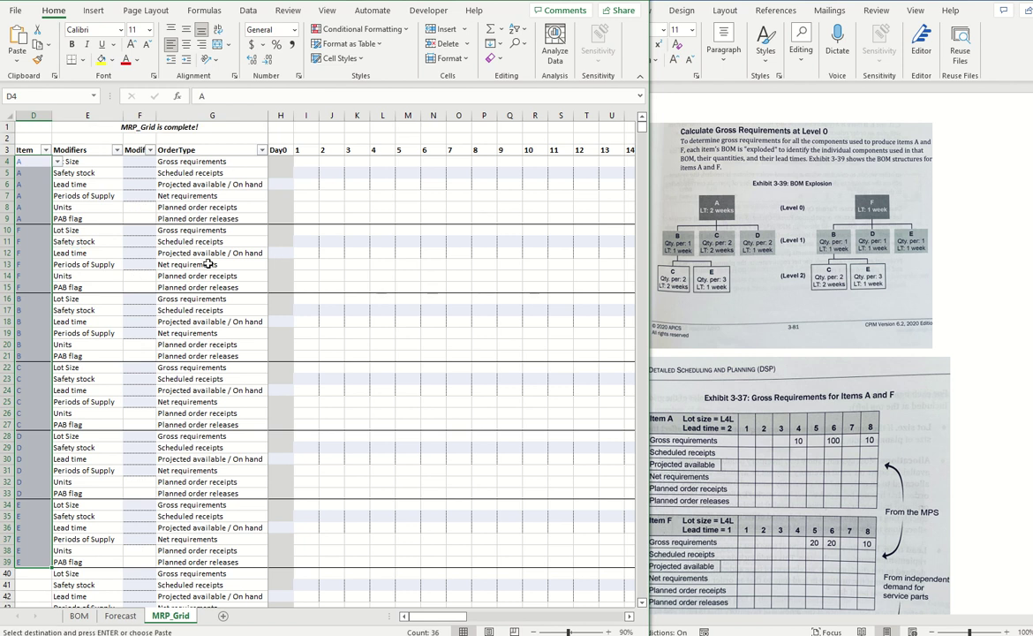
# Set the lead time modifiers in the grid to 2 for item A, 1 for F, 1 for B and 2 for C
pyautogui.click(138, 183)
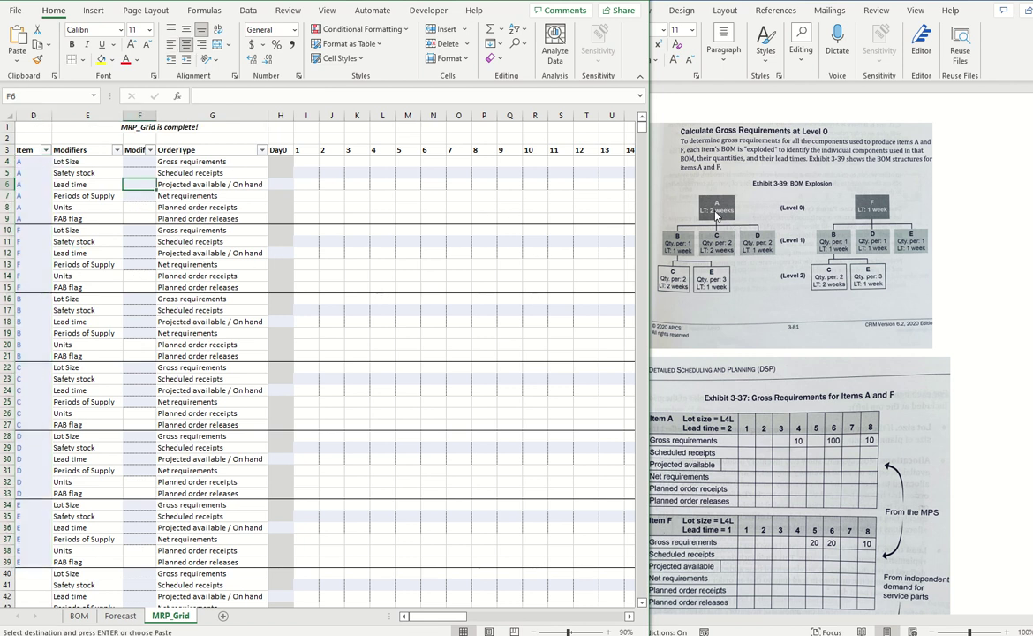
pyautogui.write('2')
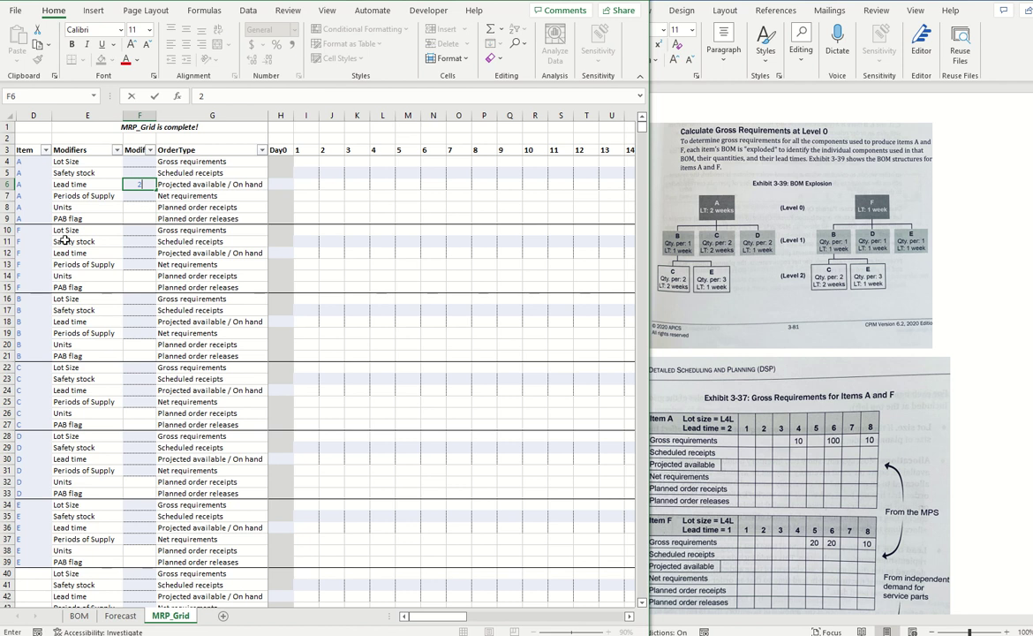
pyautogui.click(139, 253)
pyautogui.write('1')
pyautogui.click(135, 322)
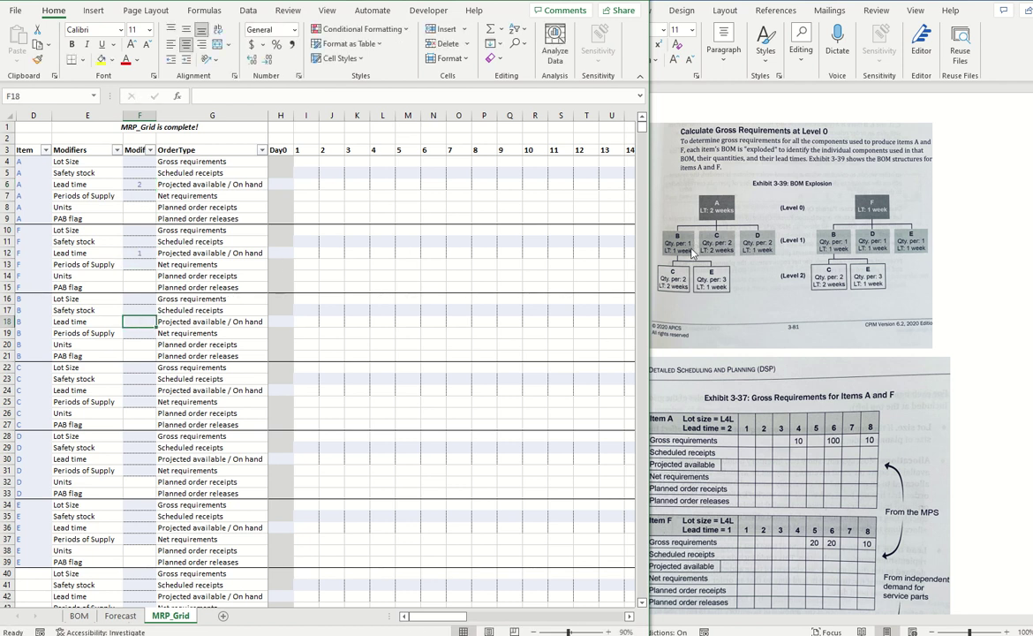
pyautogui.write('1')
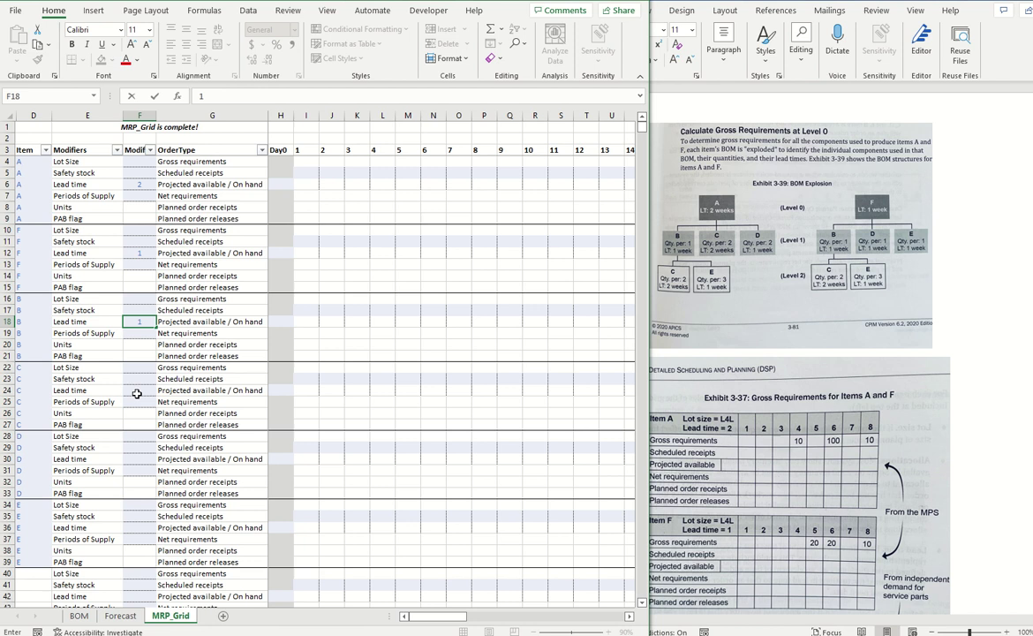
pyautogui.click(137, 390)
pyautogui.write('2')
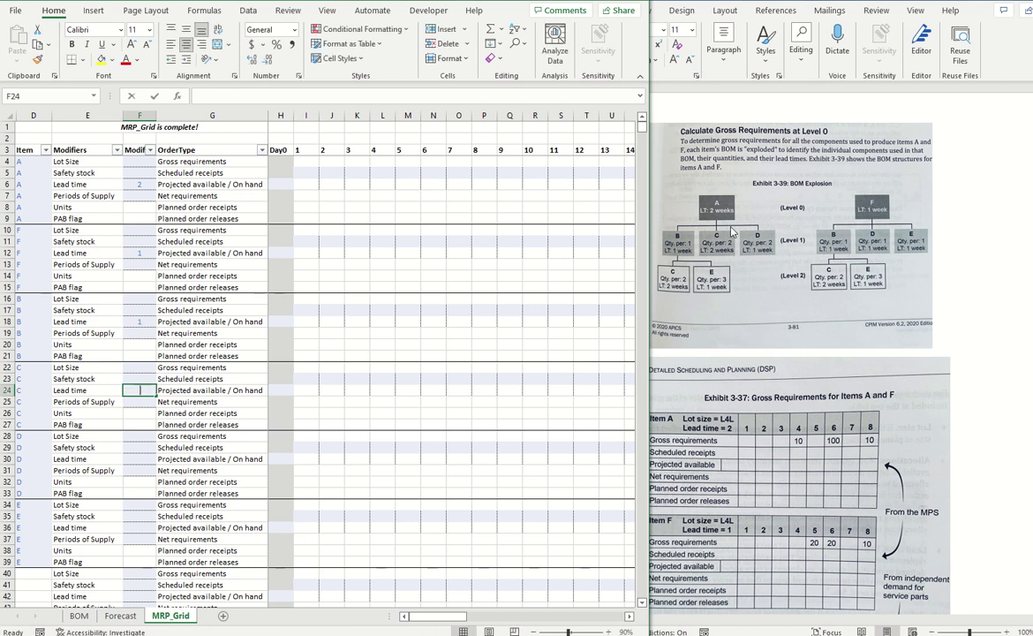
pyautogui.press('Return')
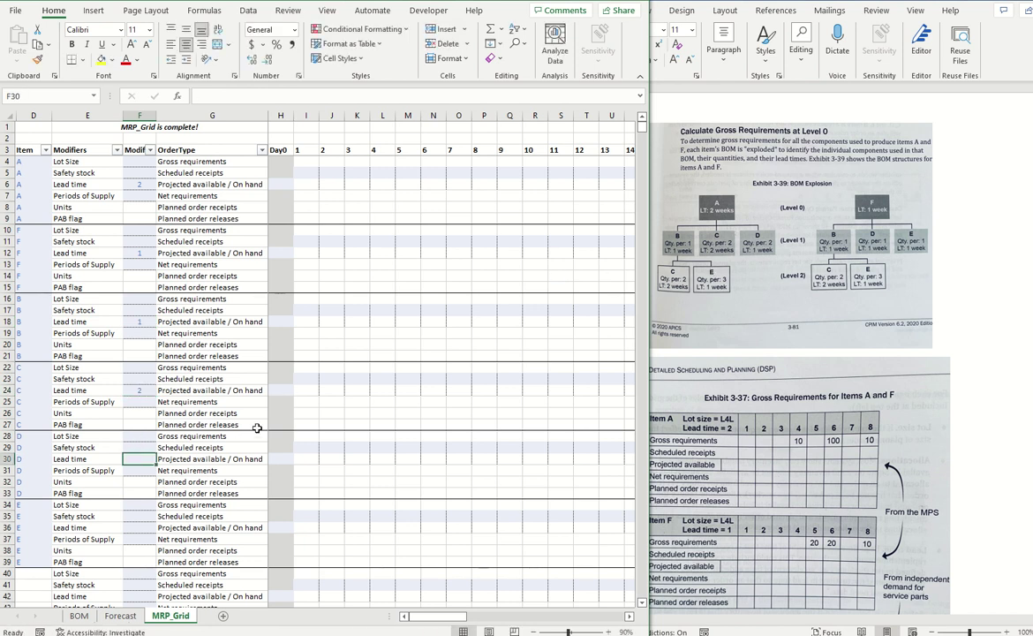
# Set the lead time modifiers in the grid to 1 for item D and 1 for item E
pyautogui.write('1')
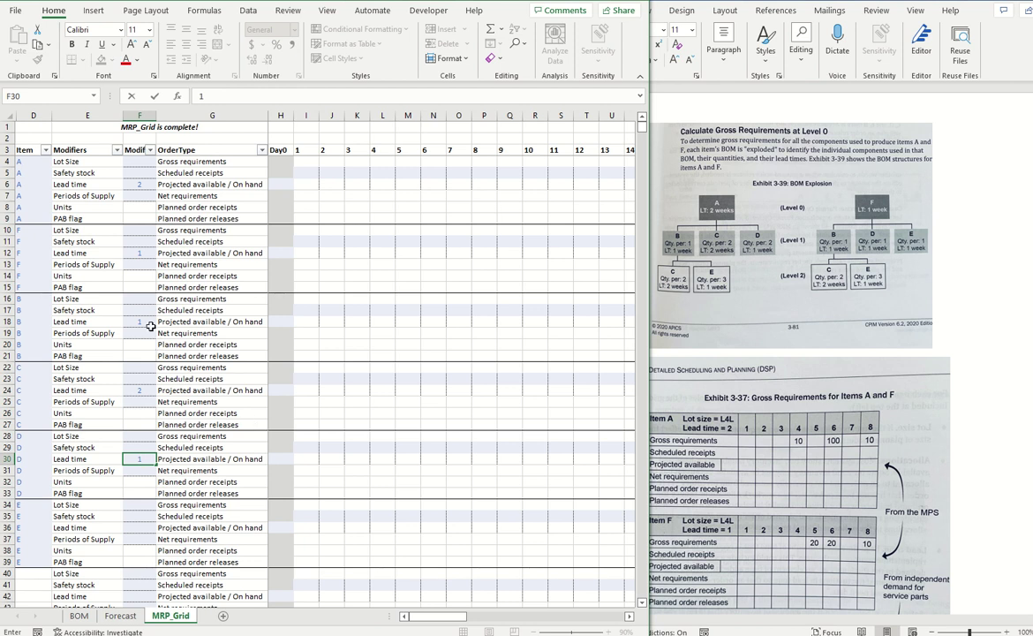
pyautogui.press('Return')
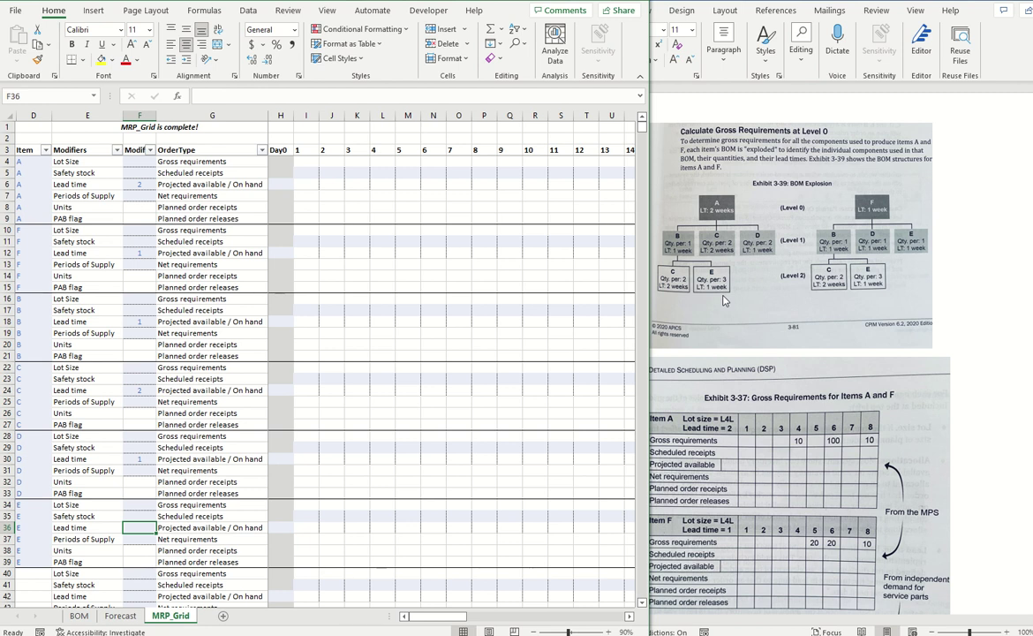
pyautogui.click(351, 492)
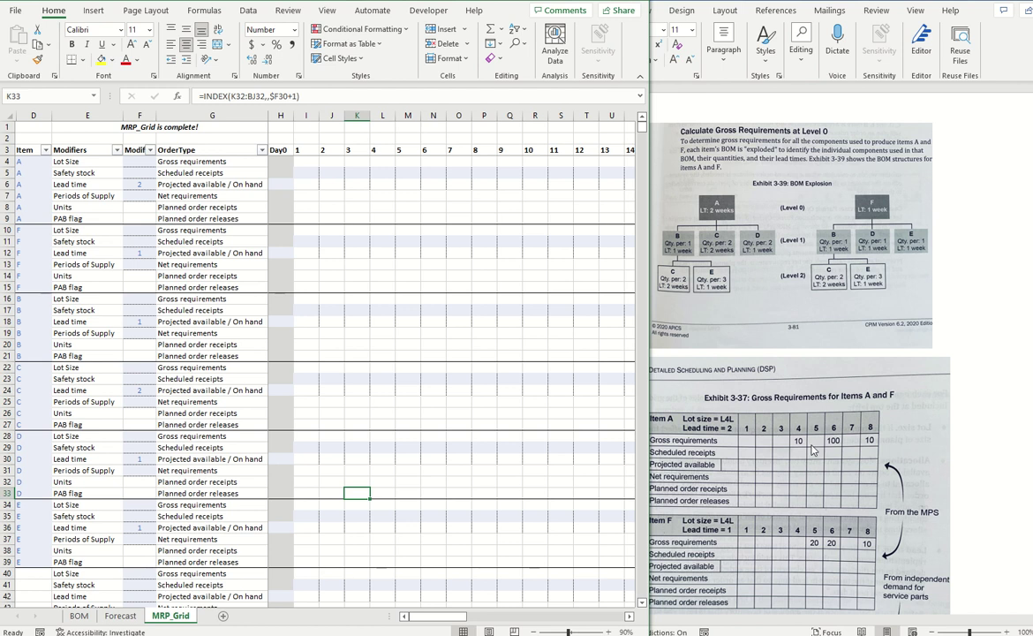
# In the Forecast sheet, choose A, F and C as the forecast items in F4 to F6
pyautogui.scroll(-3, 816, 437)
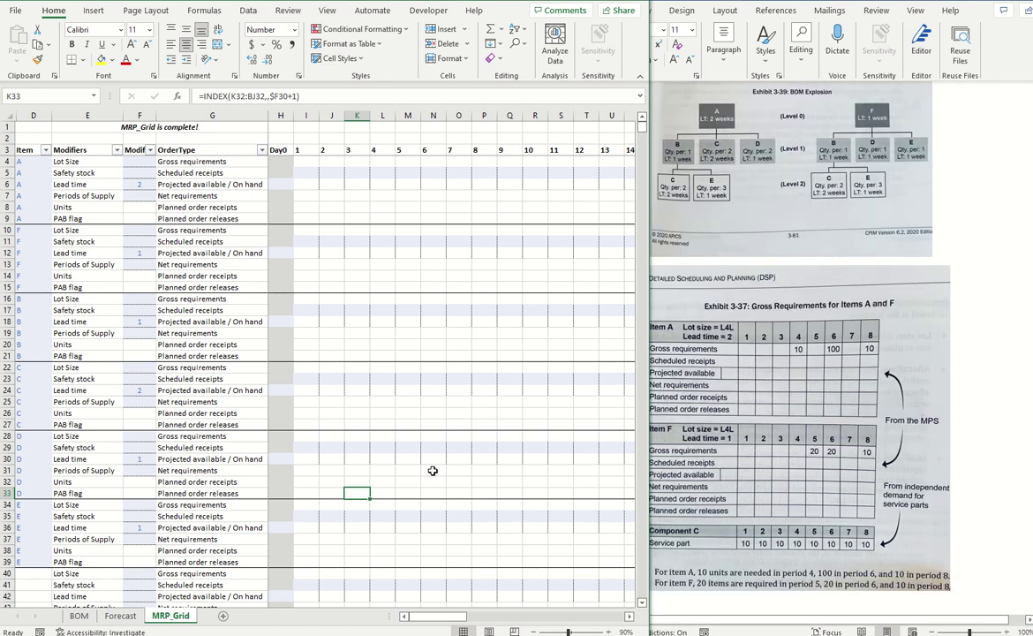
pyautogui.click(120, 616)
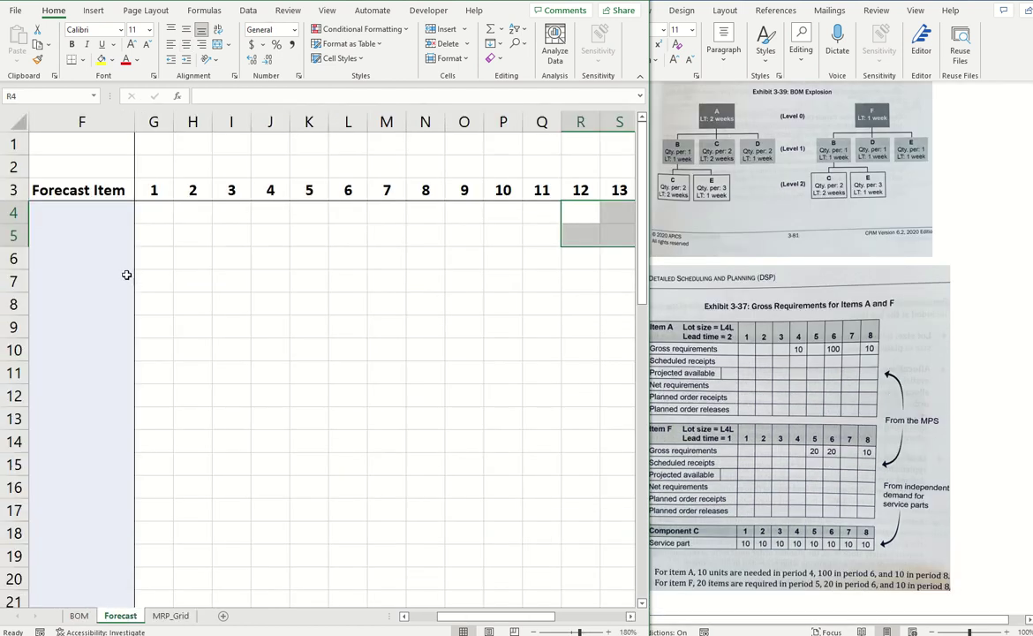
pyautogui.click(105, 212)
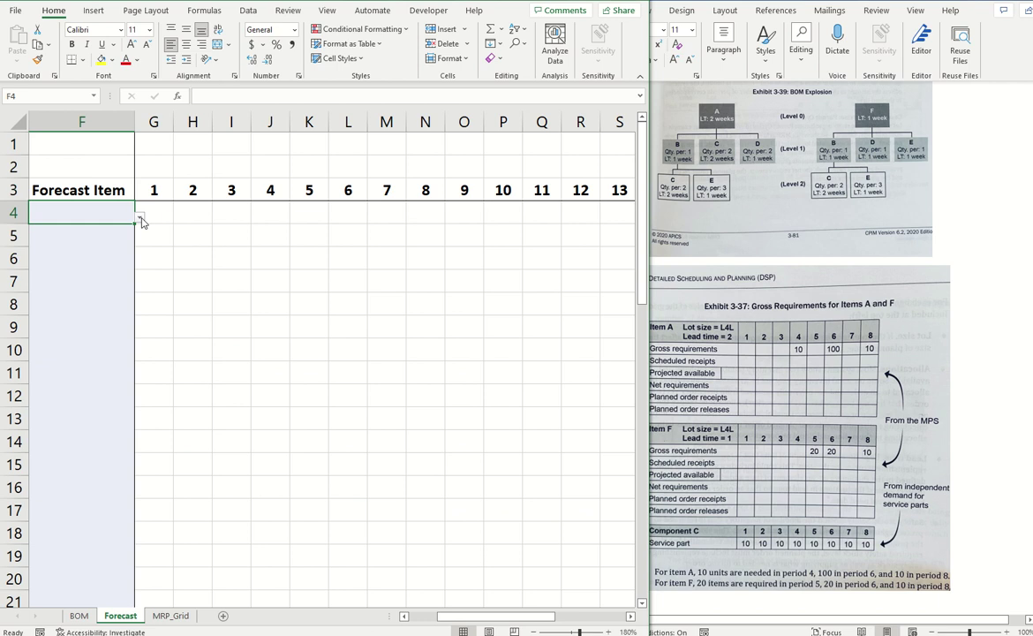
pyautogui.click(140, 217)
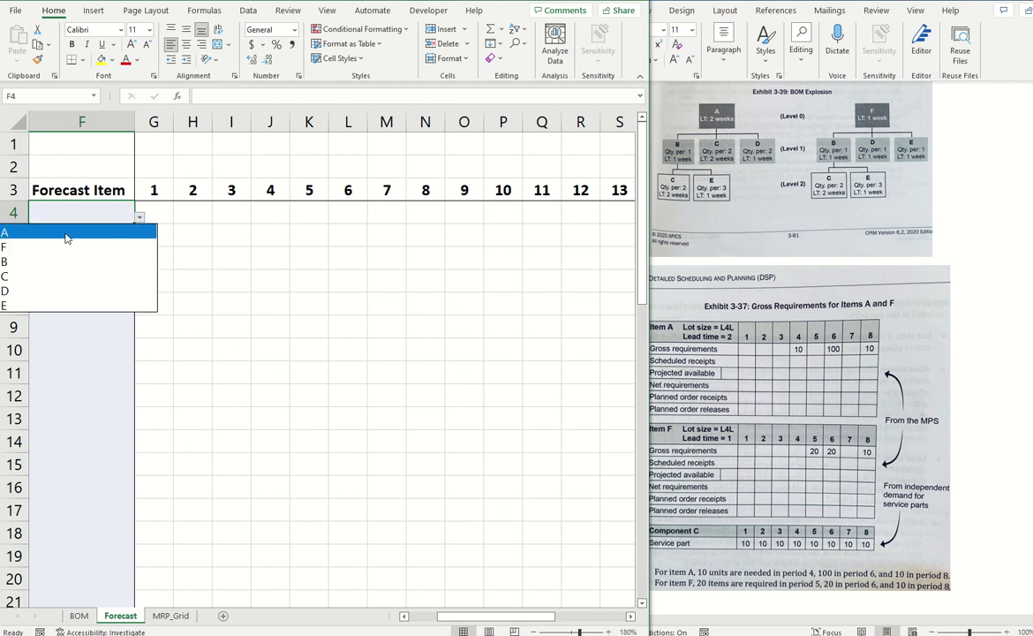
pyautogui.click(69, 232)
pyautogui.press('Return')
pyautogui.click(138, 244)
pyautogui.click(69, 313)
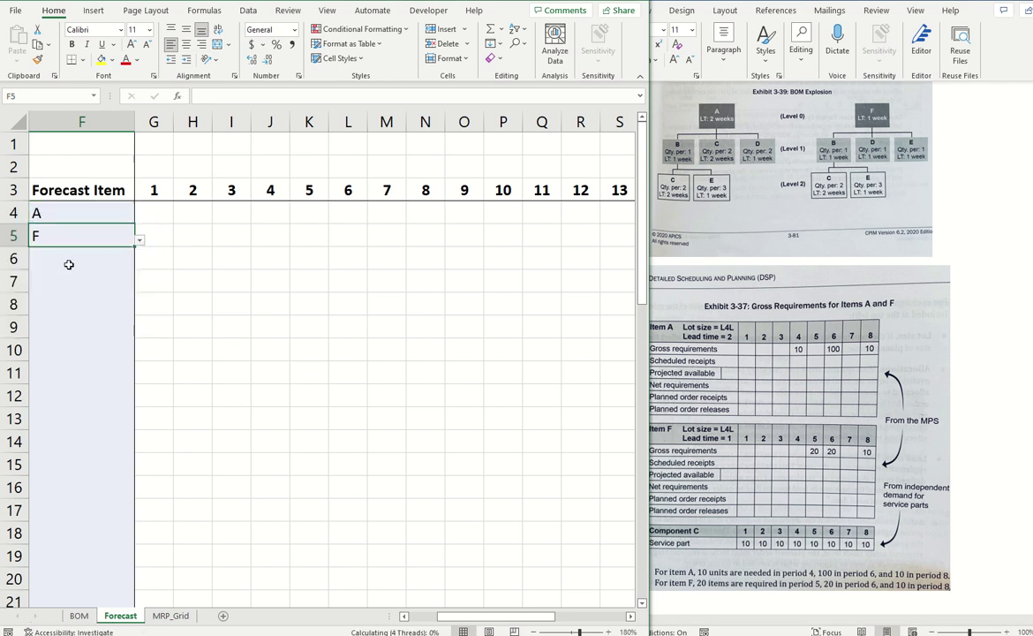
pyautogui.press('Return')
pyautogui.click(140, 265)
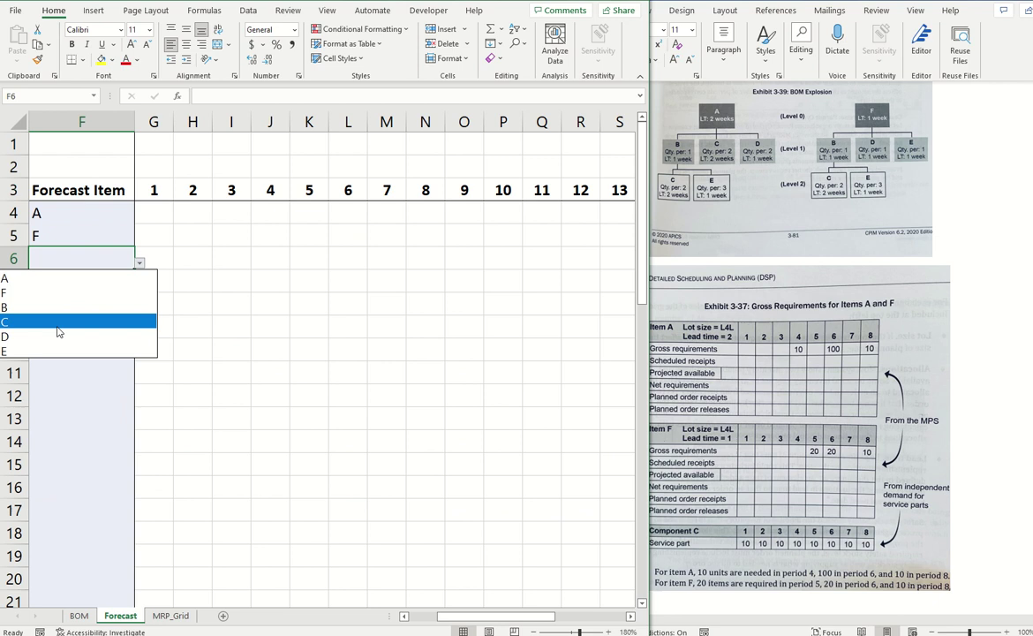
pyautogui.click(57, 303)
# Enter item A's forecast as 10 in period 4, 100 in period 6 and 10 in period 8
pyautogui.click(154, 213)
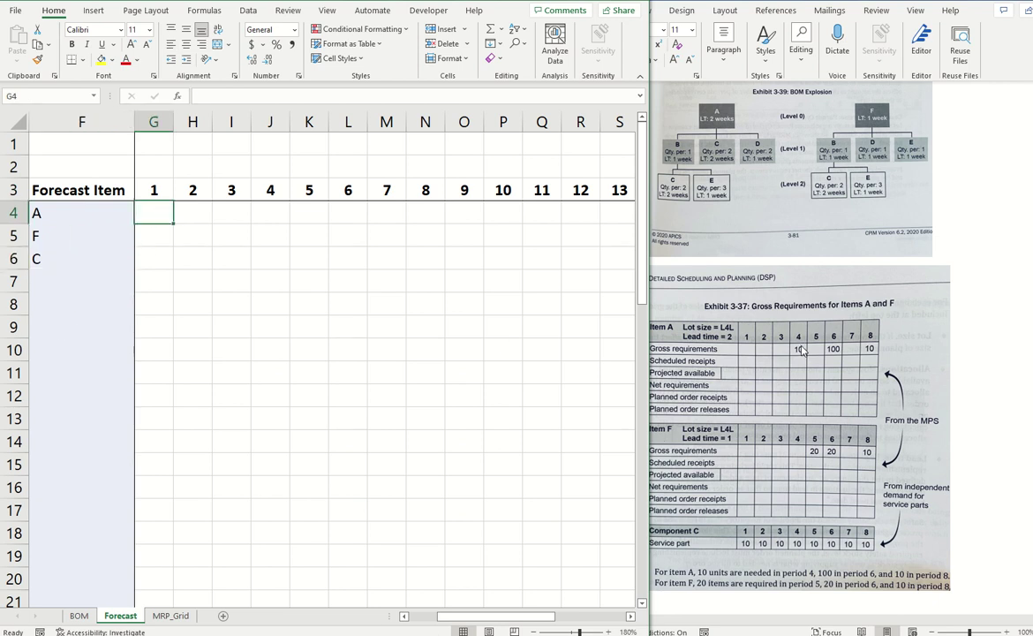
pyautogui.click(268, 212)
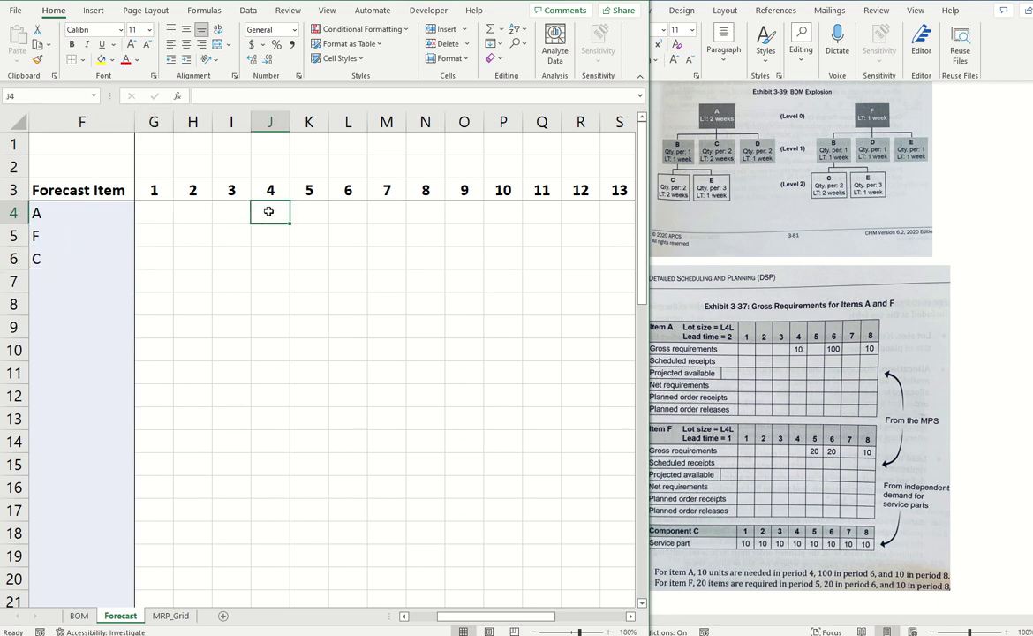
pyautogui.write('10')
pyautogui.click(349, 213)
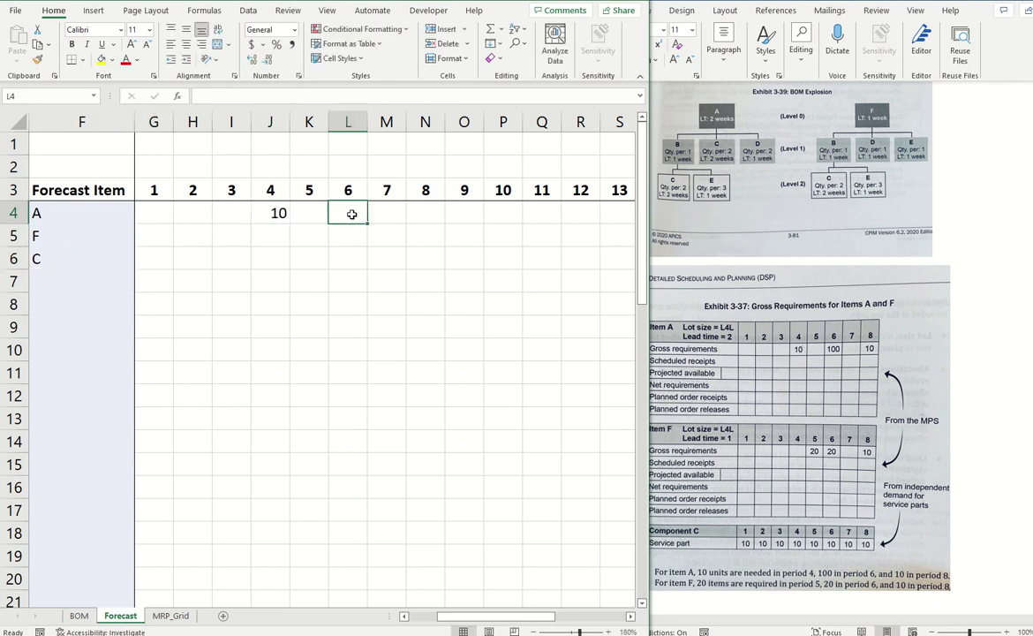
pyautogui.write('100')
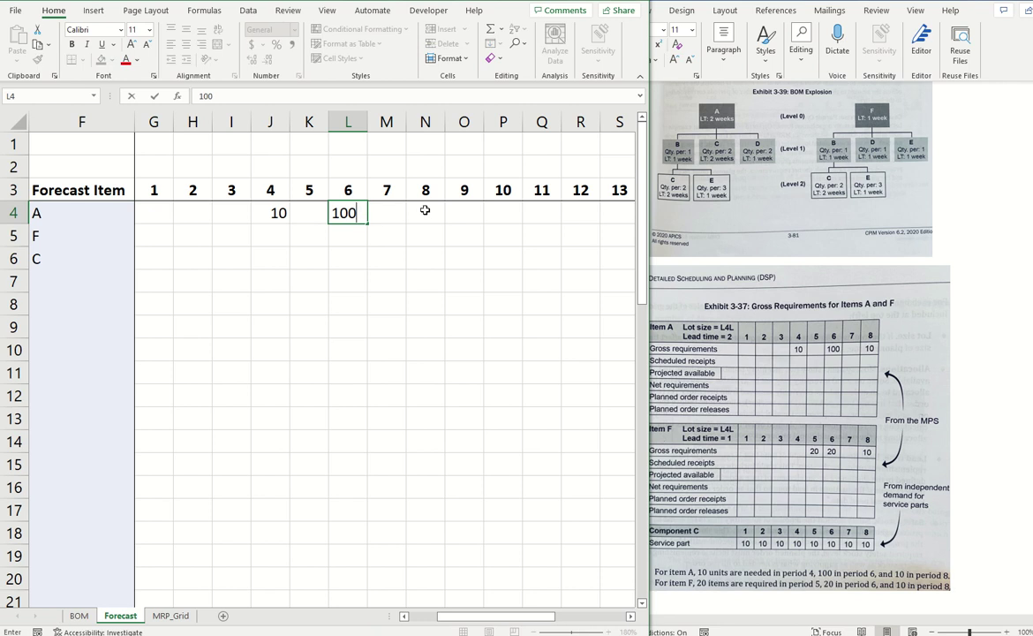
pyautogui.click(425, 210)
pyautogui.write('10')
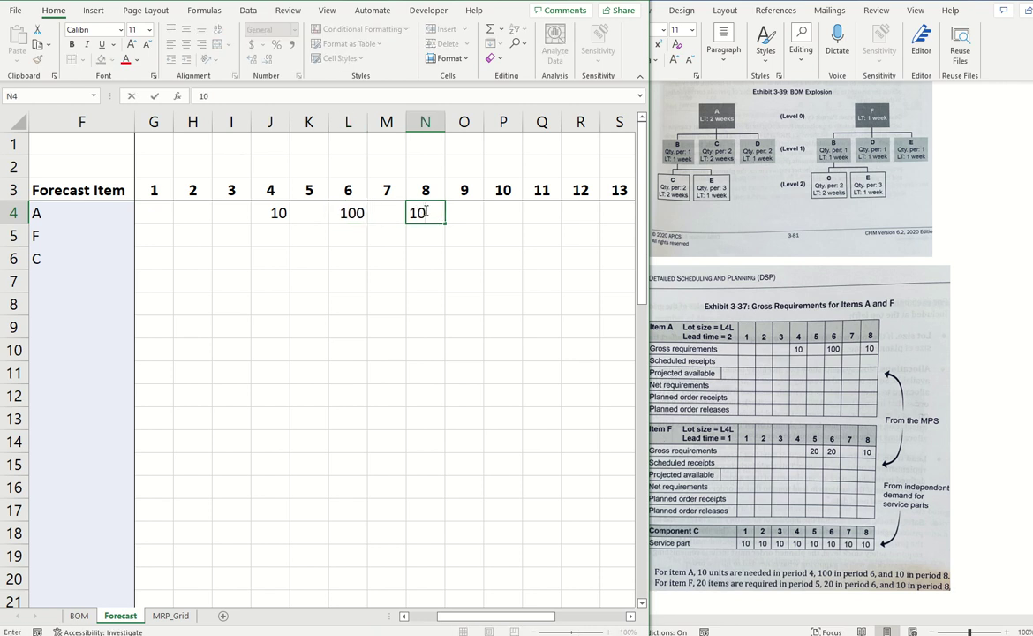
pyautogui.press('Return')
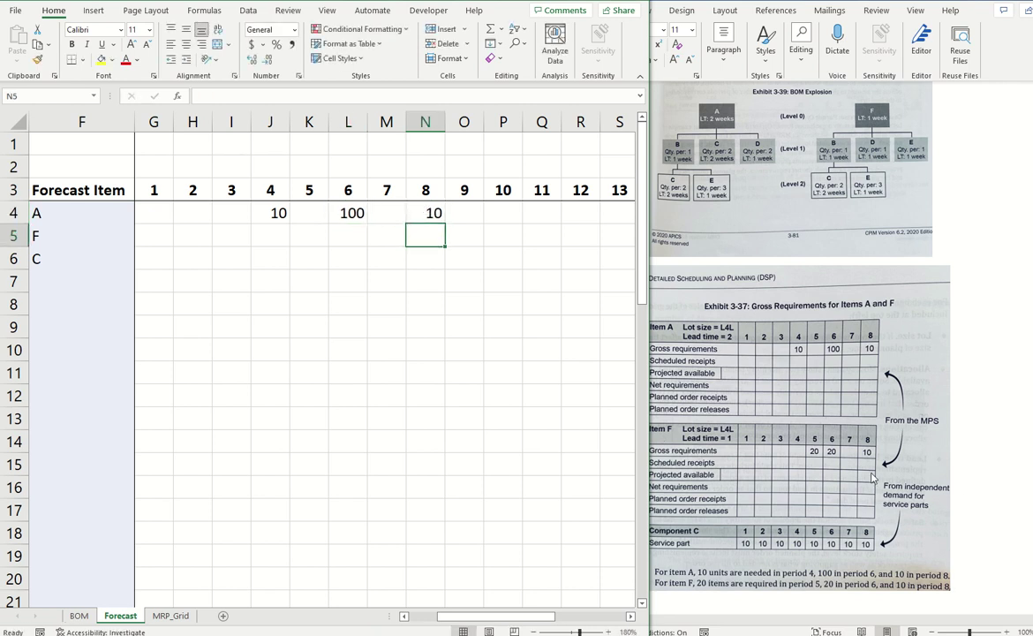
# Enter item F's forecast as 20 in periods 5 and 6 and 10 in period 8
pyautogui.click(310, 237)
pyautogui.write('20')
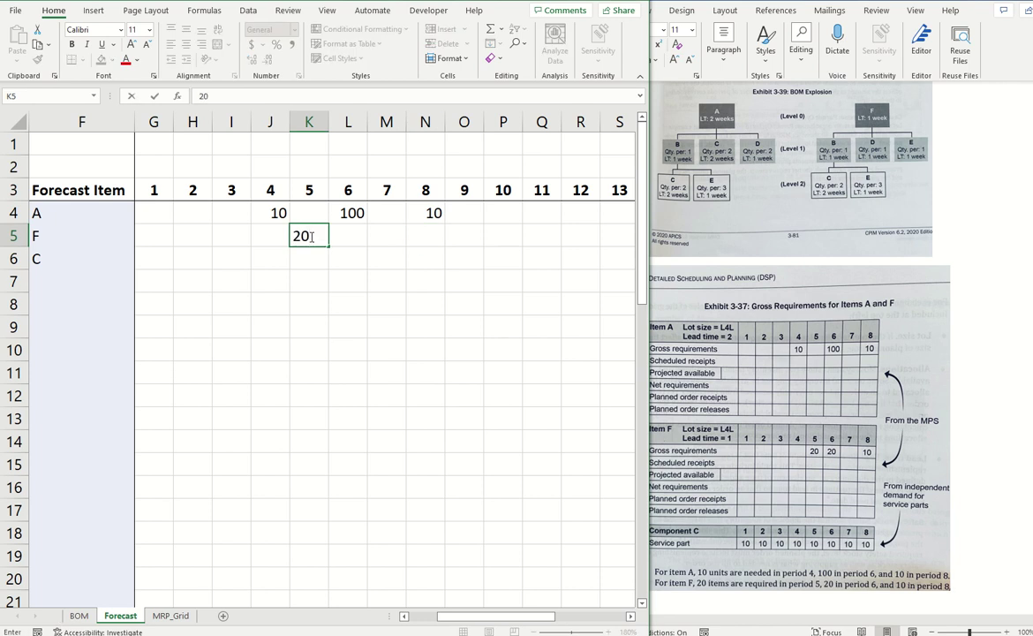
pyautogui.press('Tab')
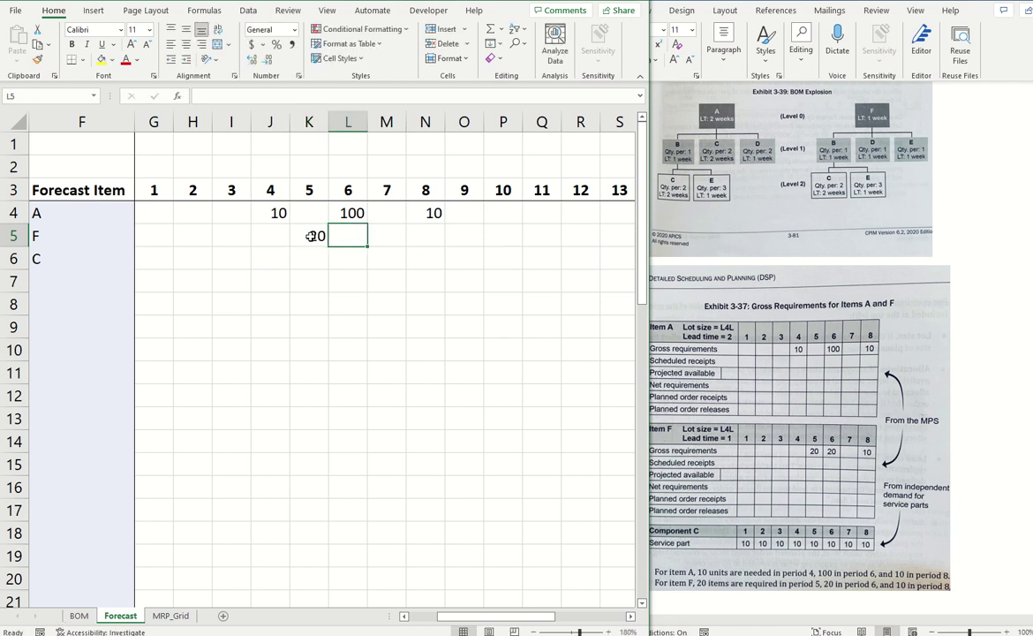
pyautogui.write('20')
pyautogui.press('Tab')
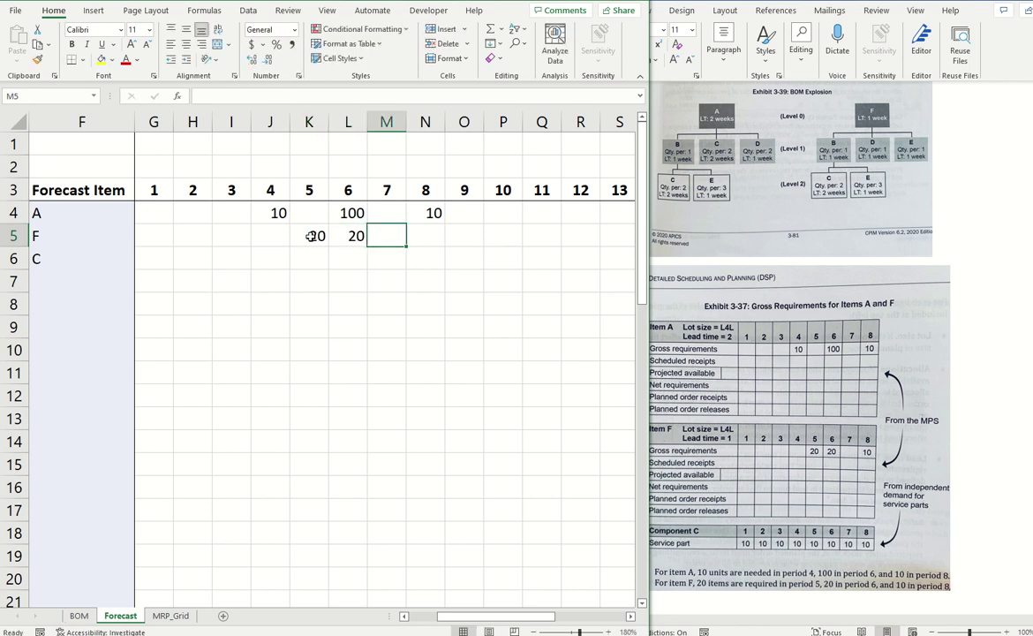
pyautogui.press('Tab')
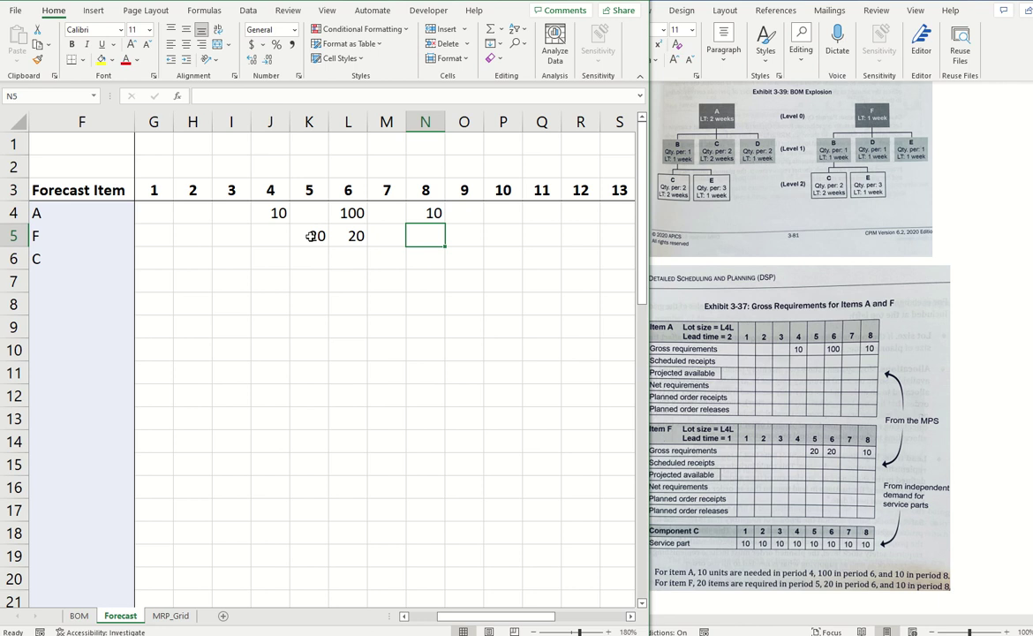
pyautogui.write('10')
pyautogui.press('Return')
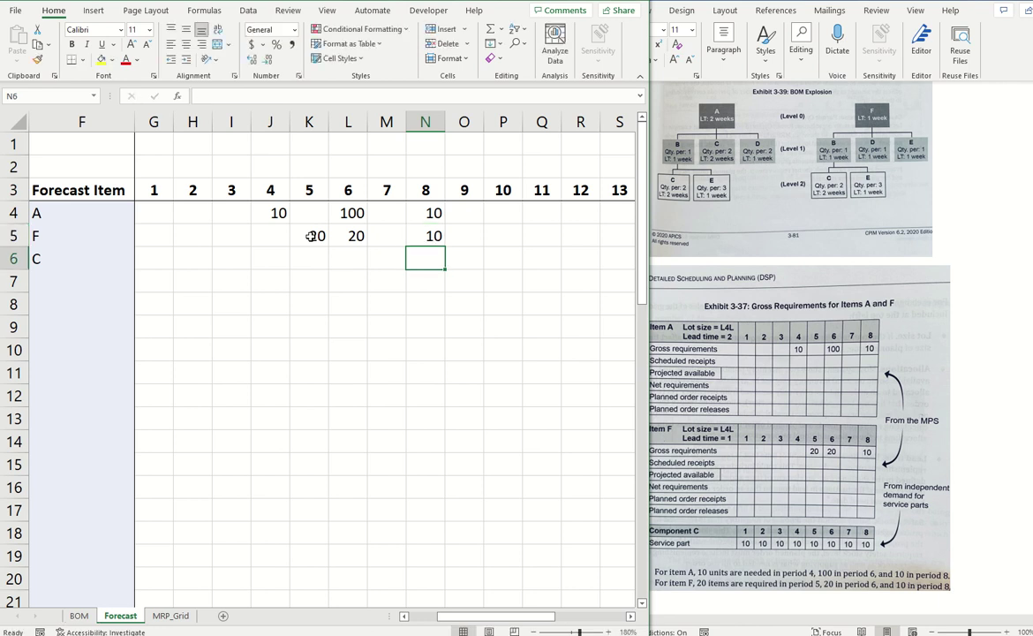
# Enter a forecast of 10 for item C in period 1 and fill it across through period 8
pyautogui.click(159, 258)
pyautogui.write('10')
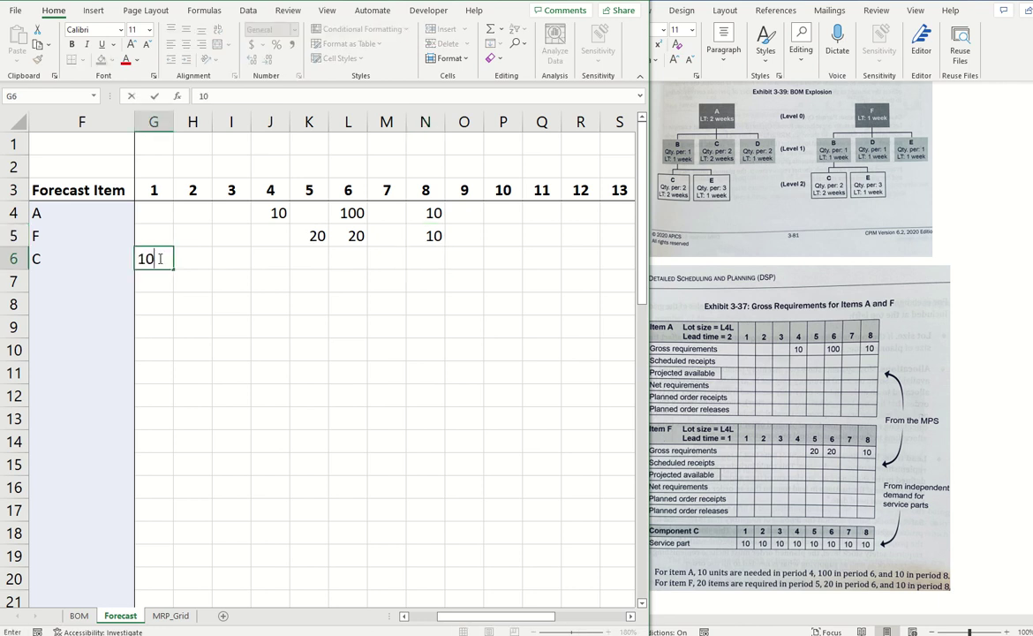
pyautogui.press('Return')
pyautogui.click(161, 258)
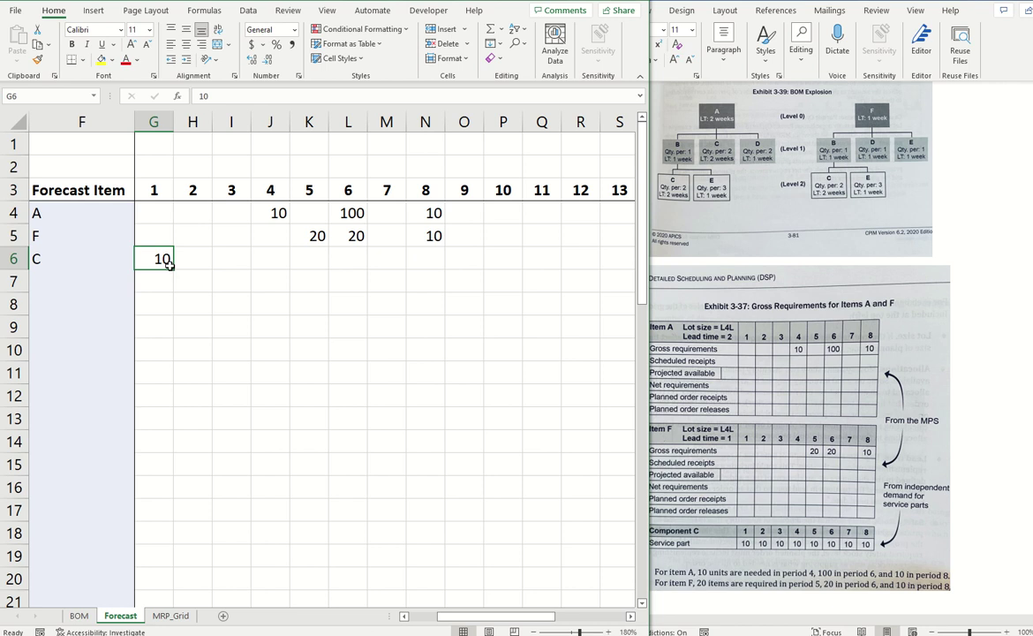
pyautogui.moveTo(172, 269); pyautogui.dragTo(450, 280)
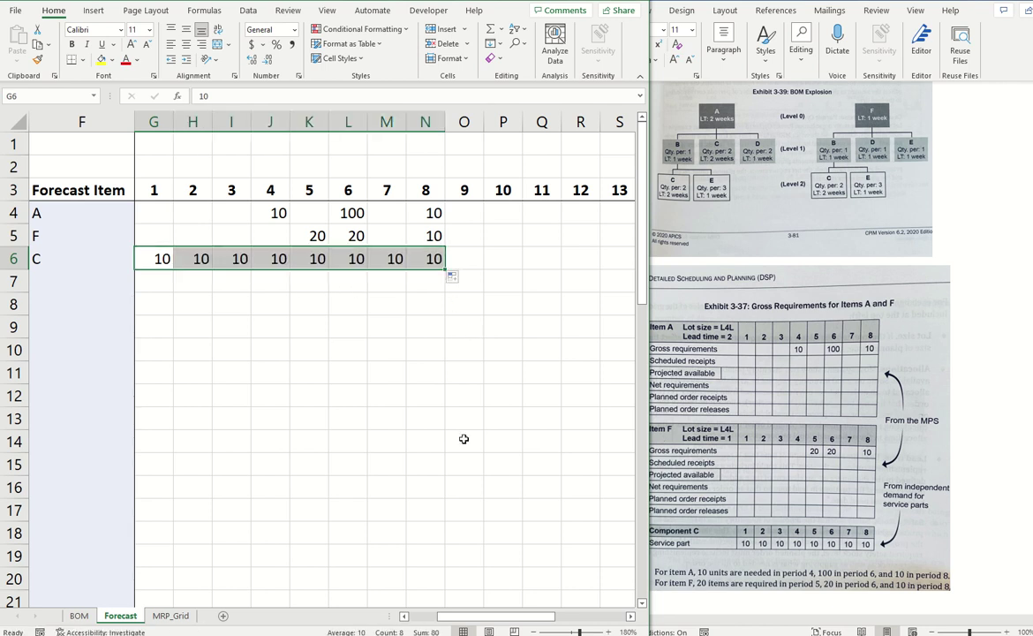
# In MRP_Grid, set the Day0 on-hand quantity to 100 for item B and to 120 for item C, consulting Exhibit 3-45
pyautogui.click(162, 617)
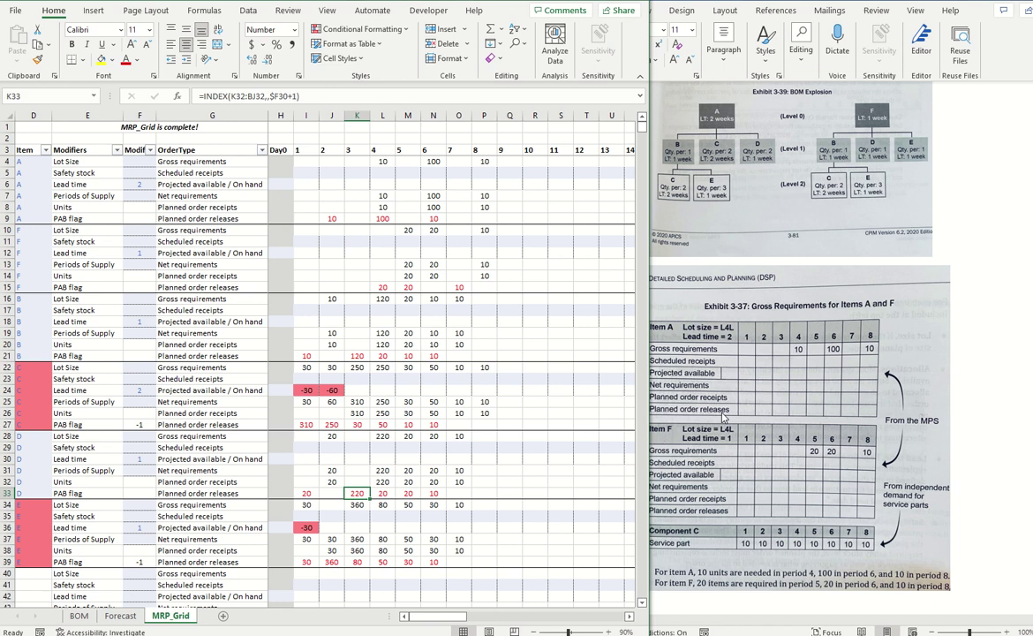
pyautogui.click(746, 426)
pyautogui.scroll(-8, 747, 419)
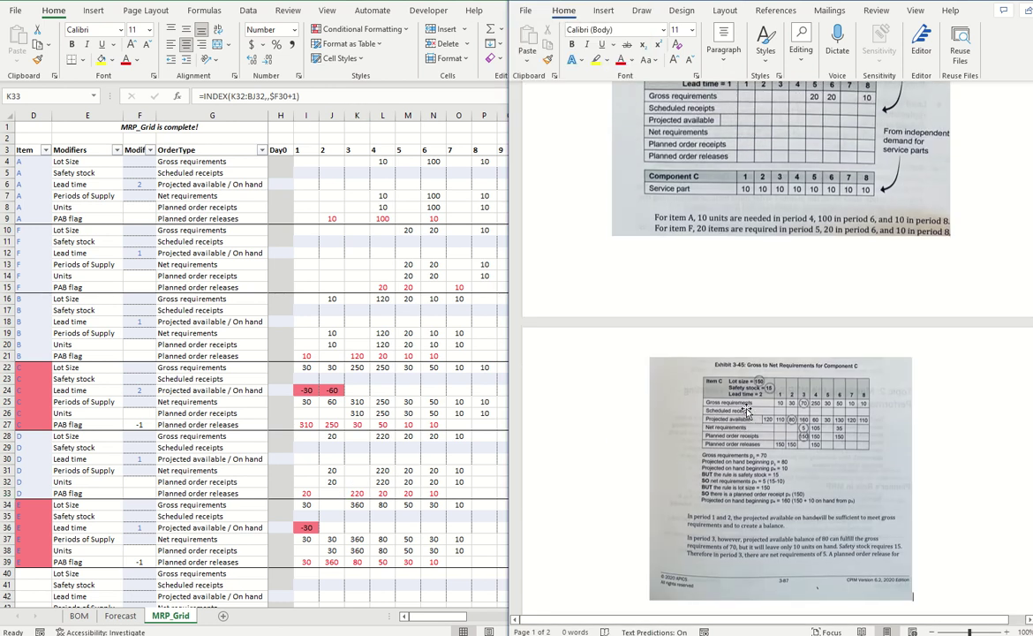
pyautogui.scroll(-1, 746, 411)
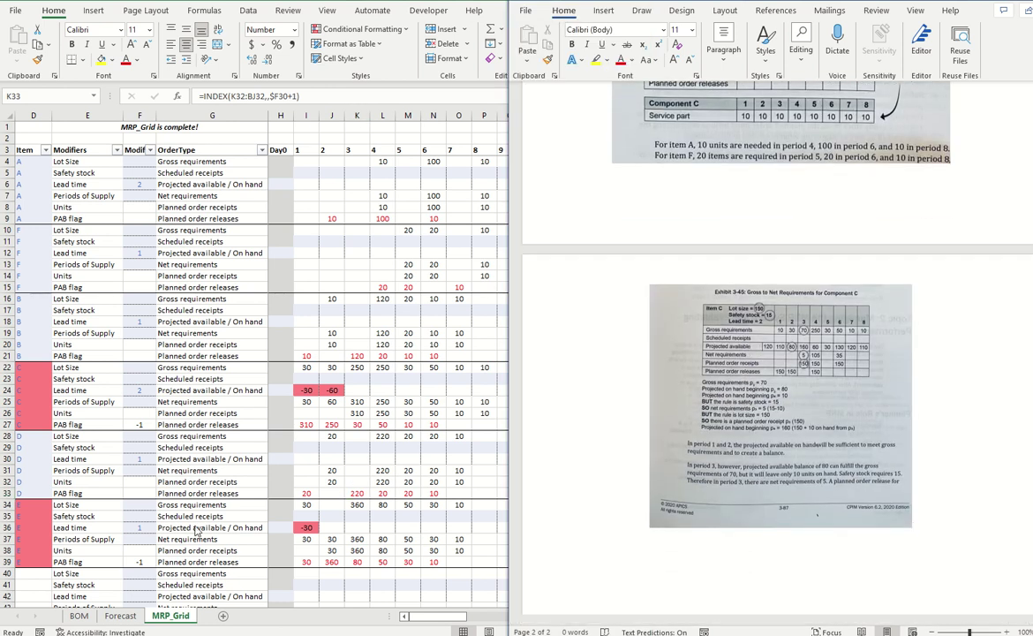
pyautogui.click(282, 320)
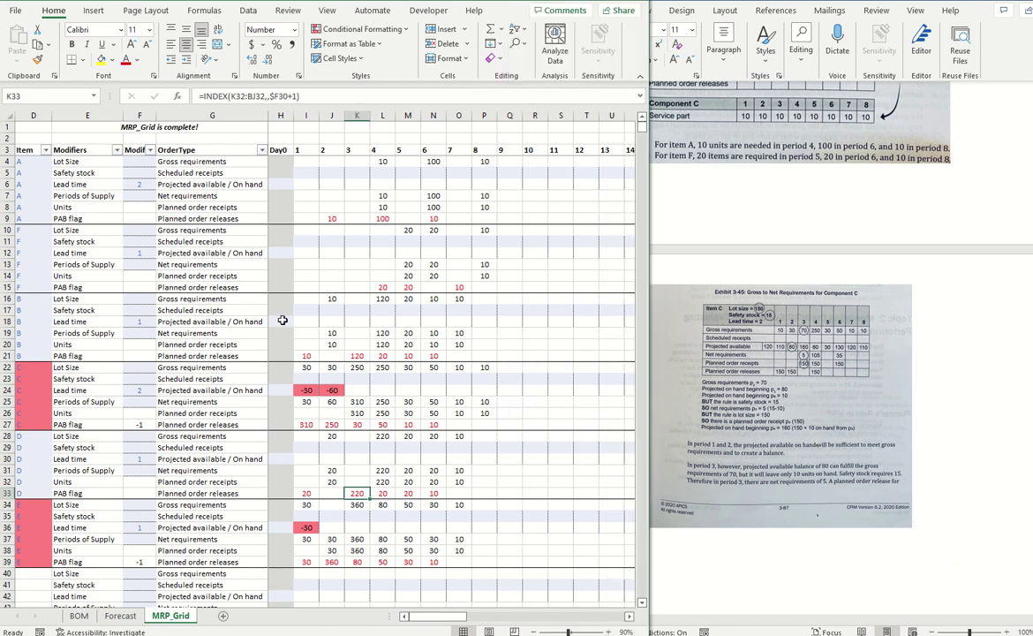
pyautogui.write('100')
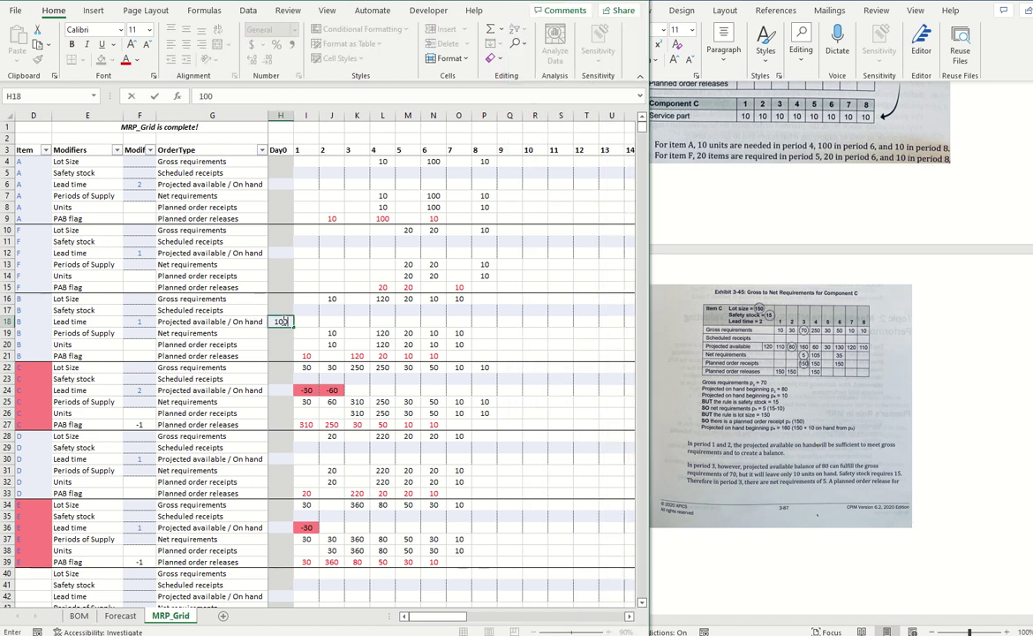
pyautogui.press('Return')
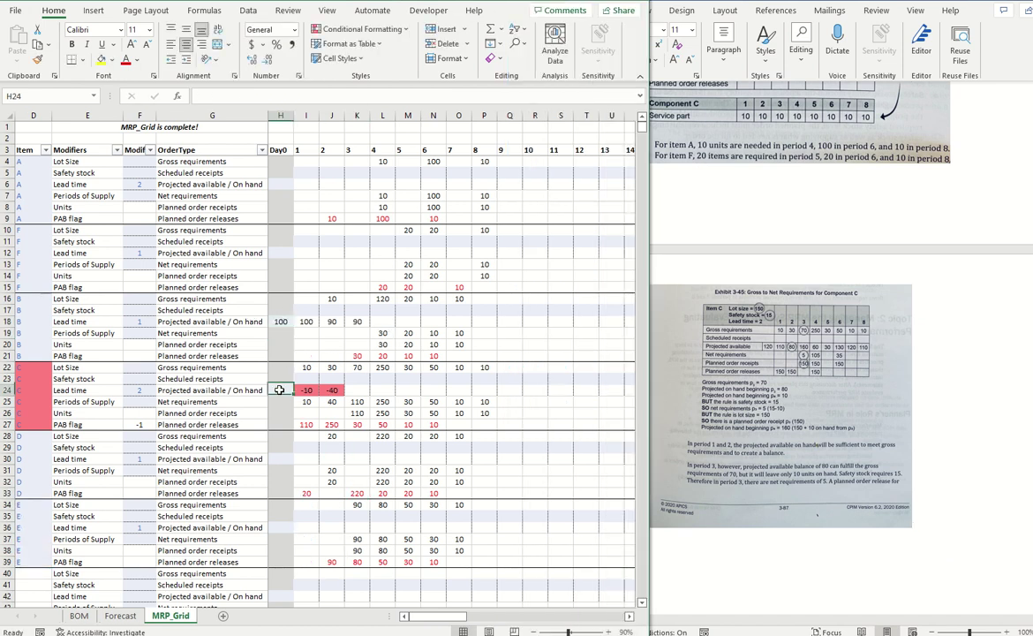
pyautogui.click(279, 390)
pyautogui.write('120')
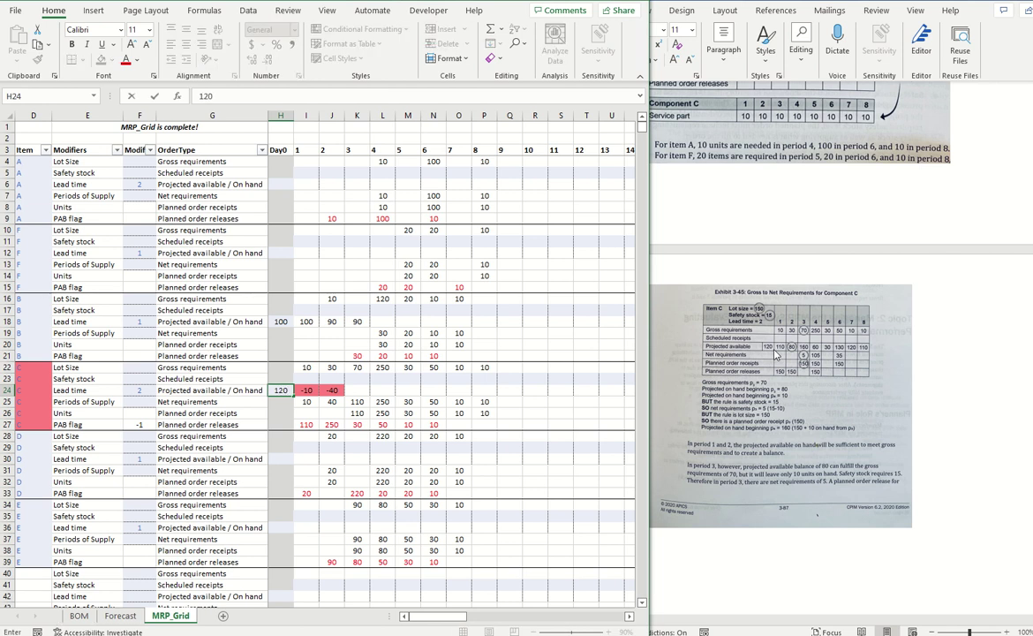
pyautogui.press('Return')
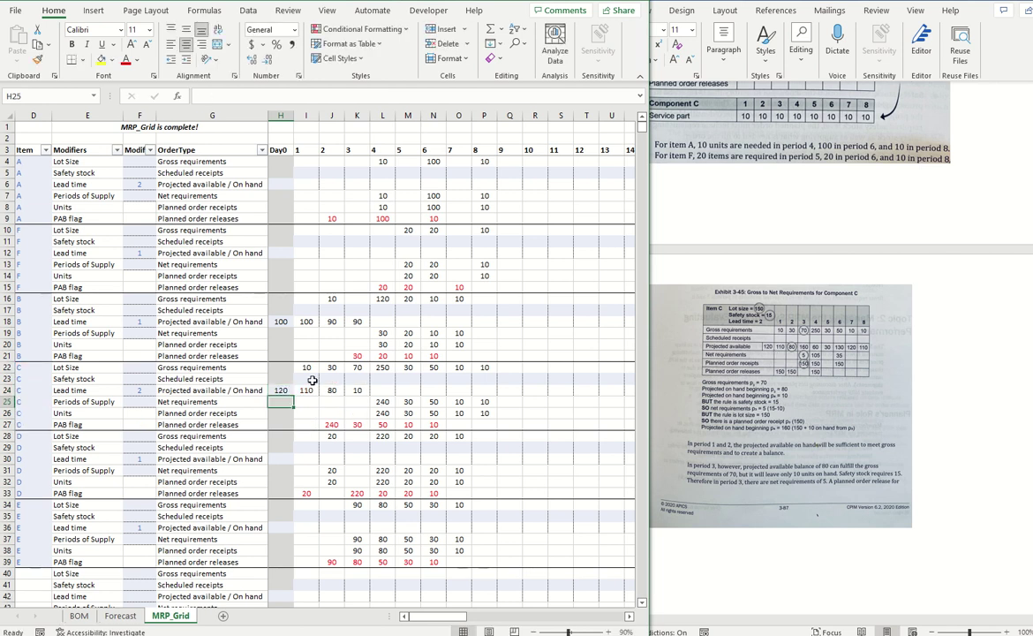
# Set item C's lot size to 150 and its safety stock to 15 in the grid
pyautogui.click(142, 370)
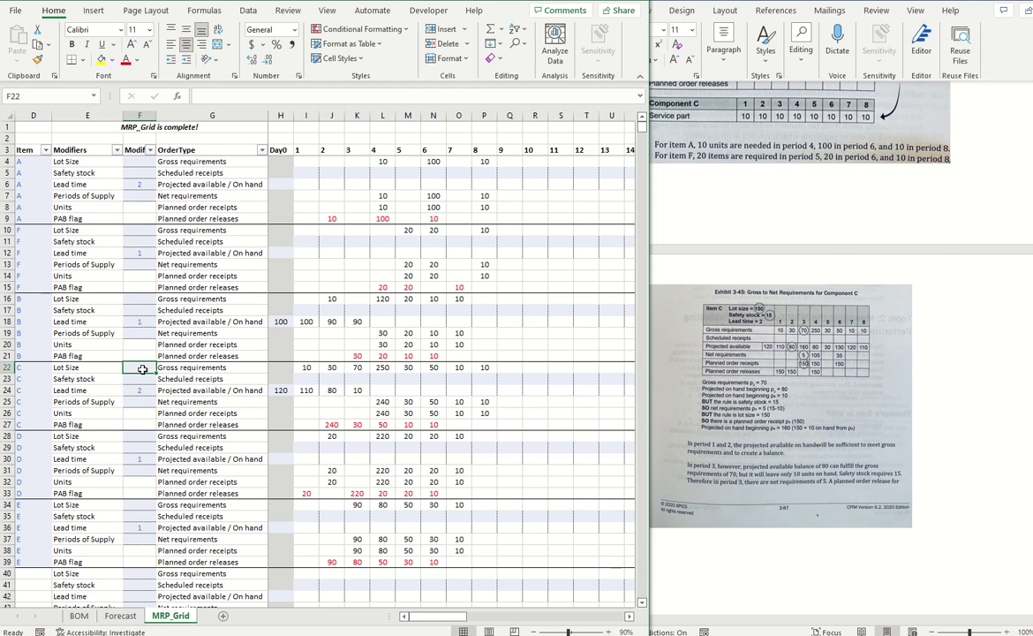
pyautogui.write('150')
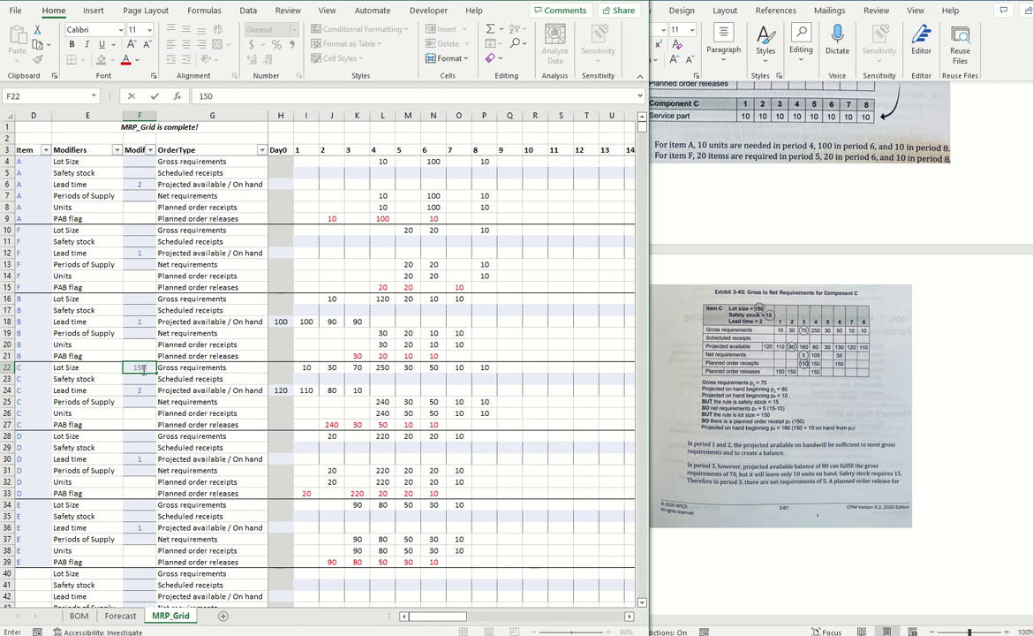
pyautogui.press('Return')
pyautogui.write('15')
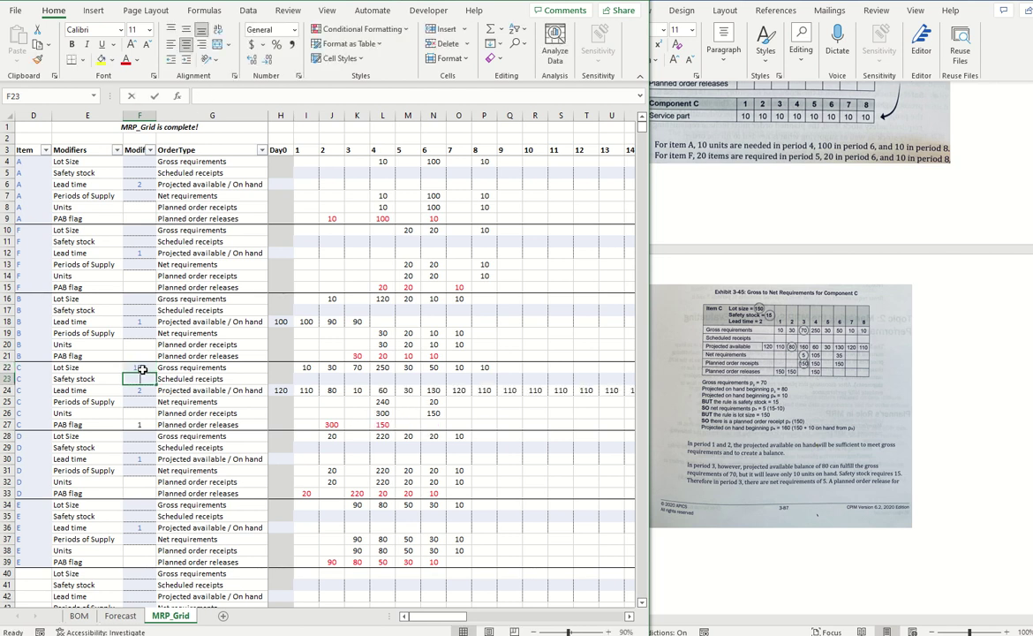
pyautogui.press('Return')
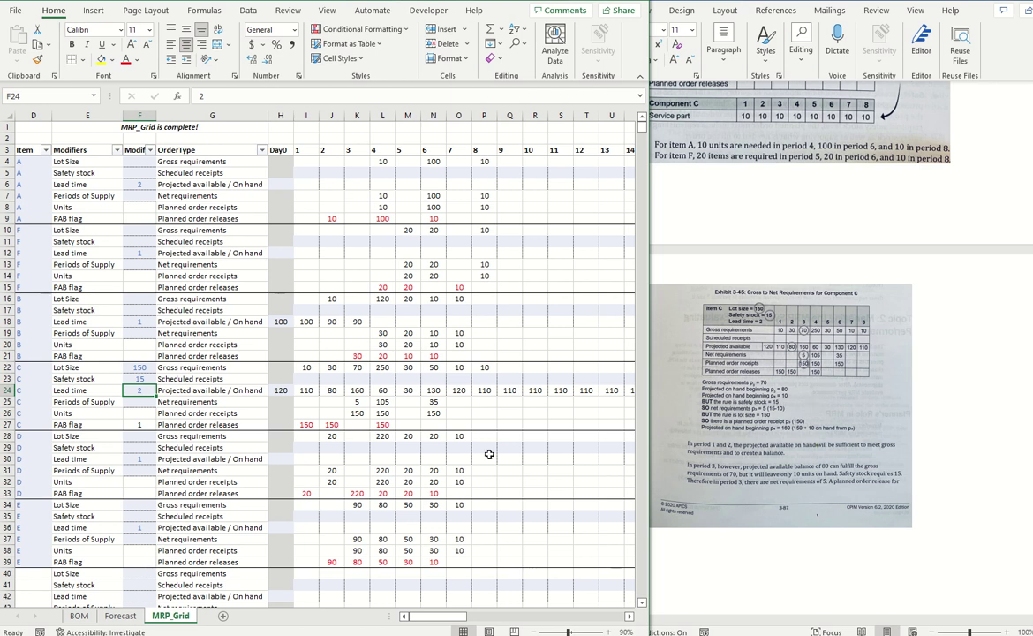
# Set item C's Periods of Supply modifier to 3
pyautogui.click(145, 405)
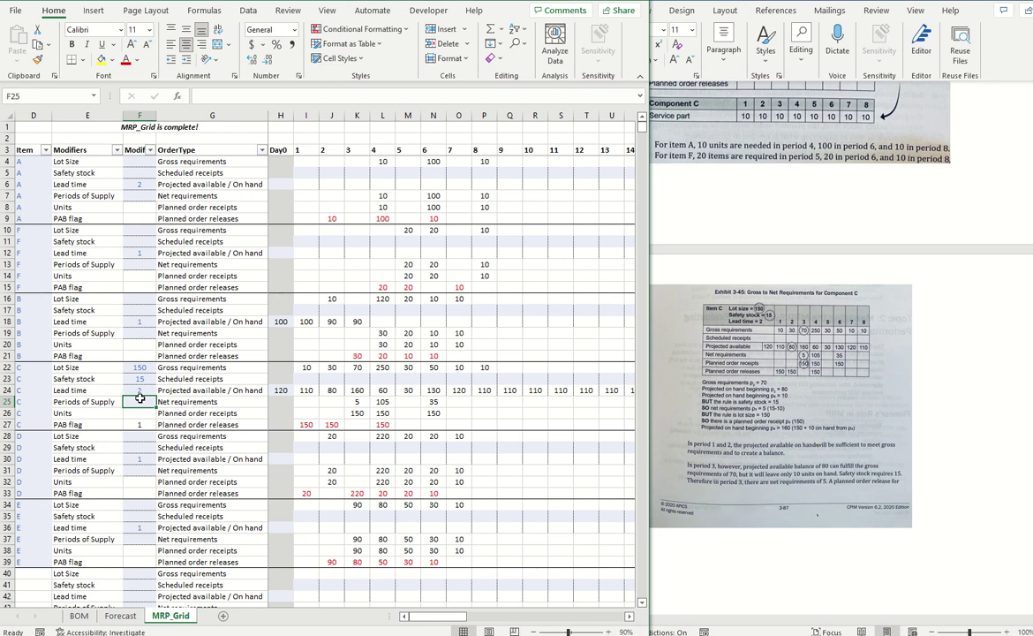
pyautogui.write('3')
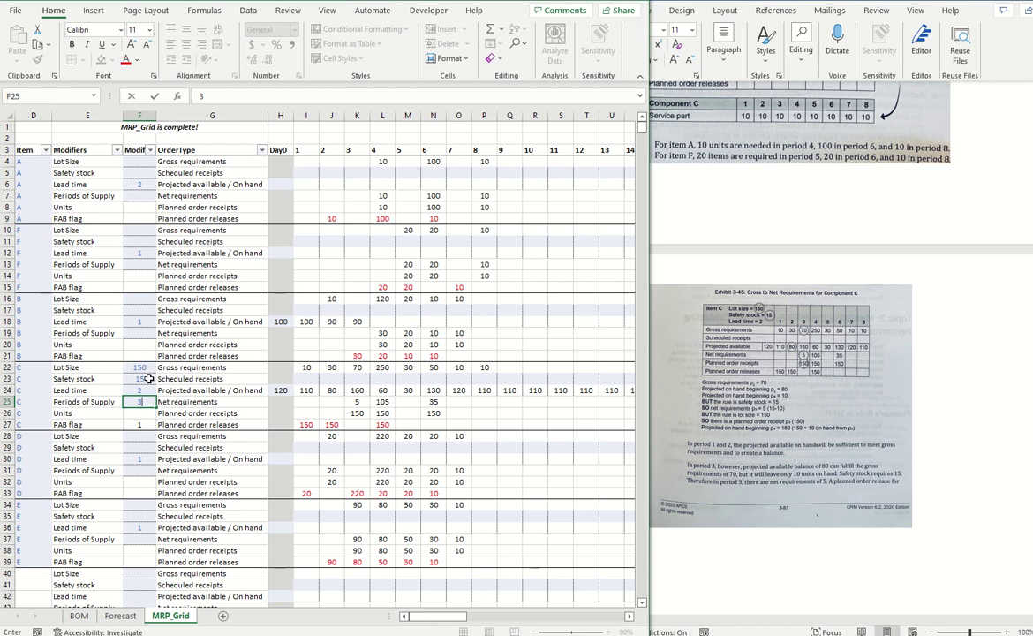
pyautogui.press('Return')
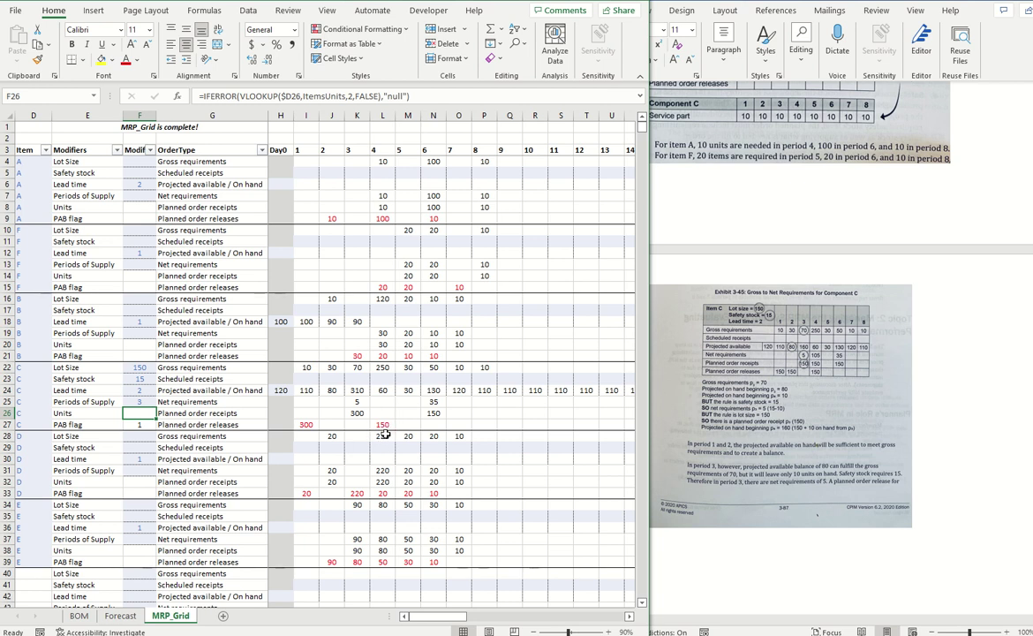
pyautogui.click(144, 402)
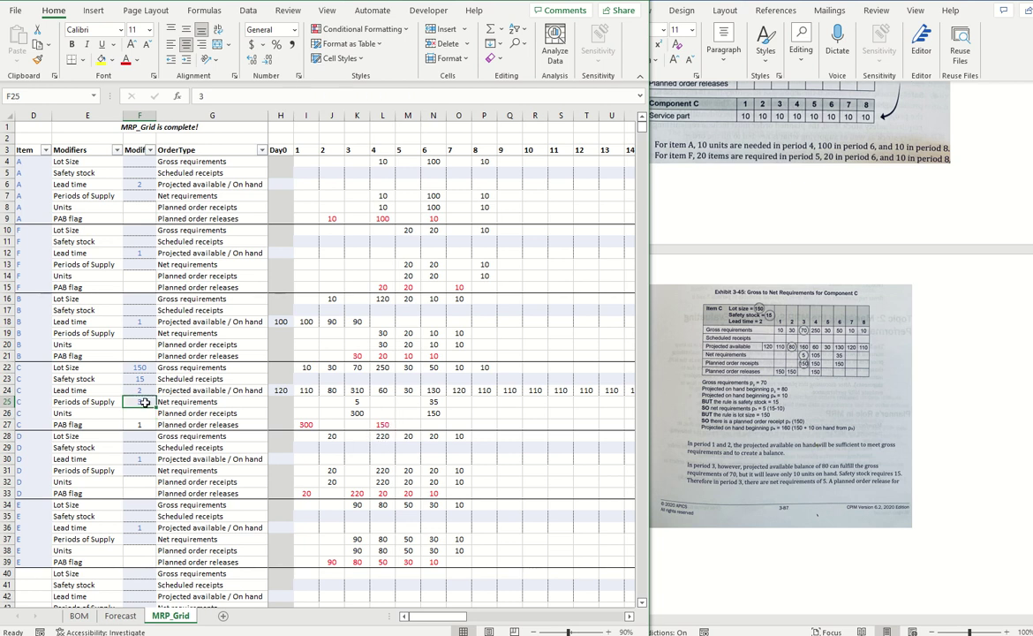